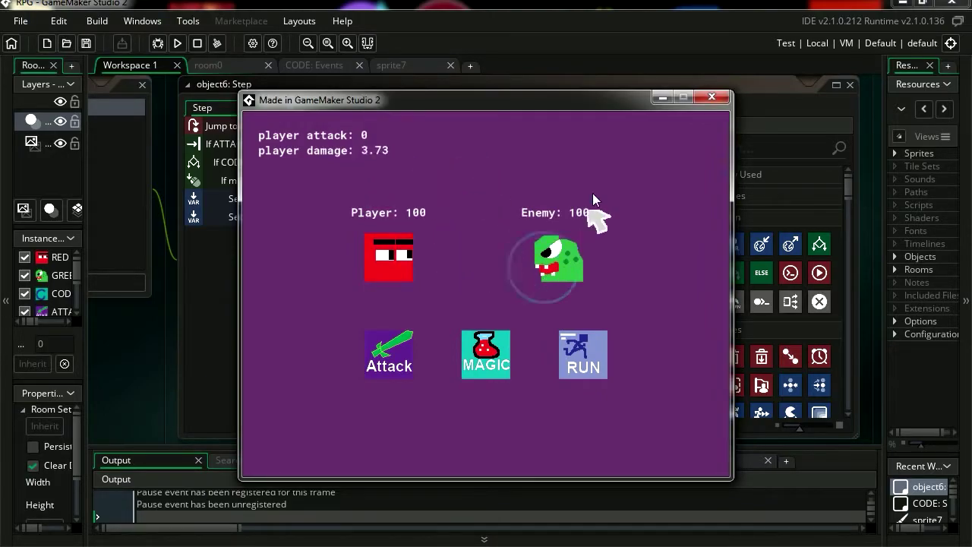
- Test the Attack option against the enemy several times in the running game and close the game
click(395, 366)
click(391, 365)
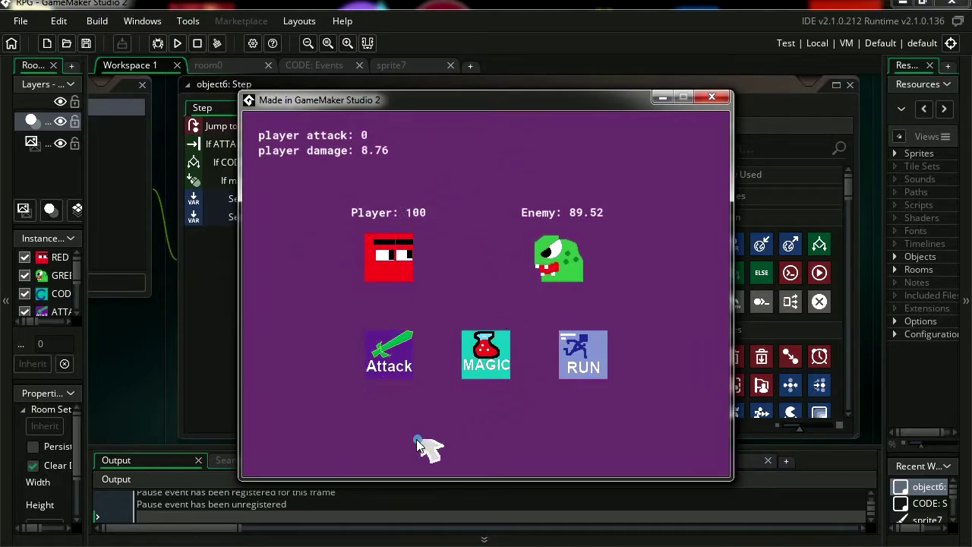
click(395, 366)
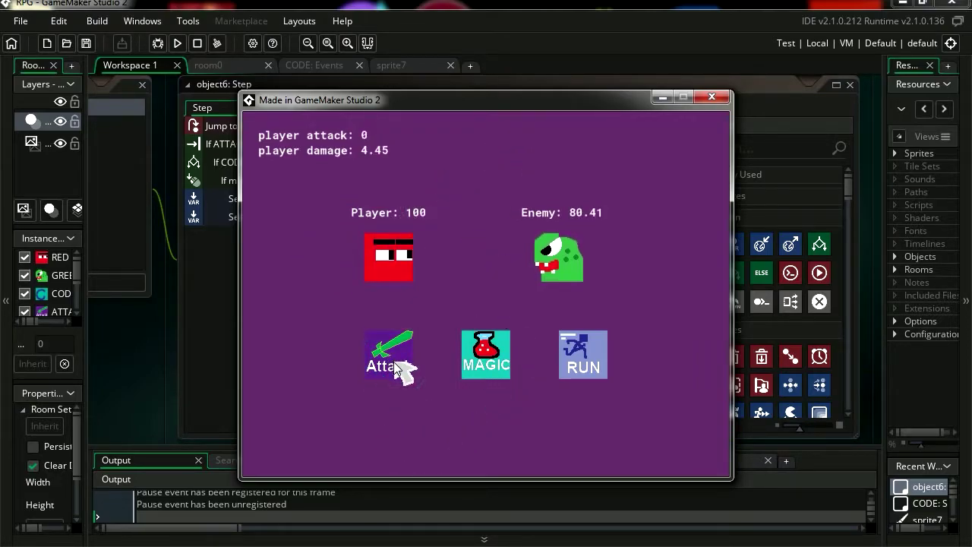
click(397, 372)
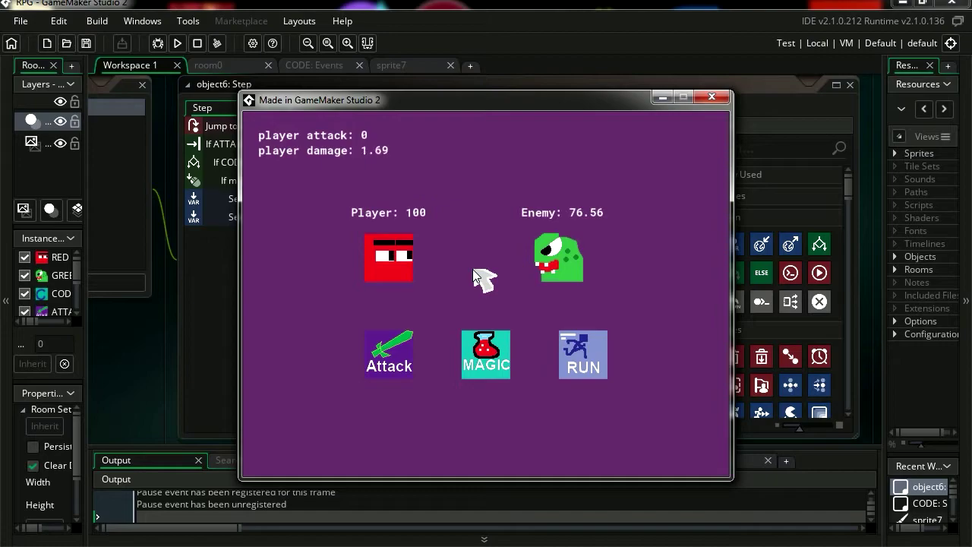
click(711, 100)
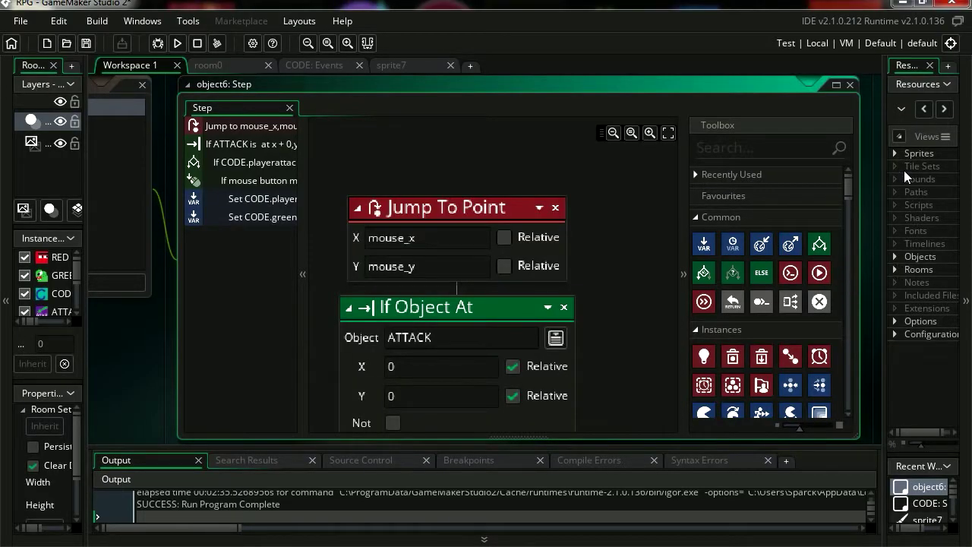
- Open sprite7 from the sprite resources and inspect its cursor arrow image
click(895, 154)
double_click(915, 296)
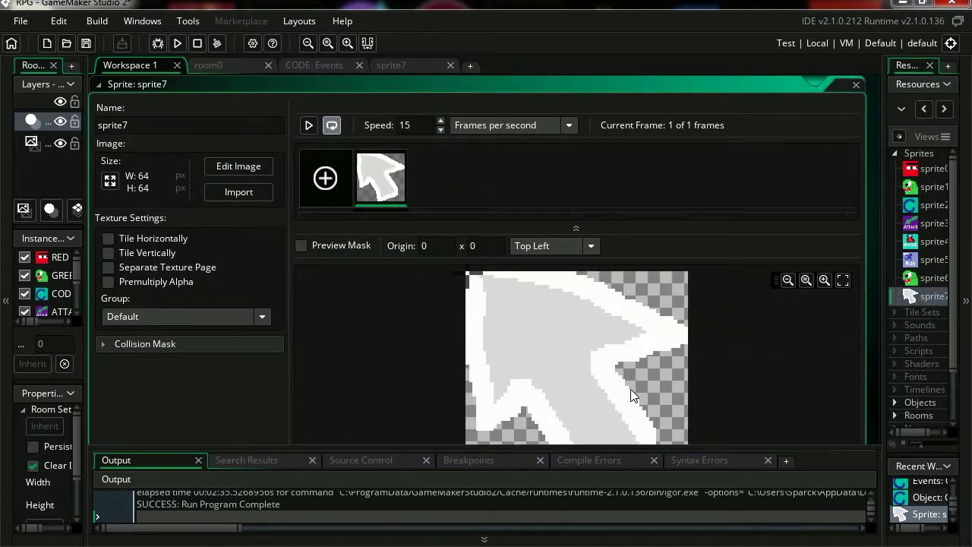
scroll(638, 383, down, 3)
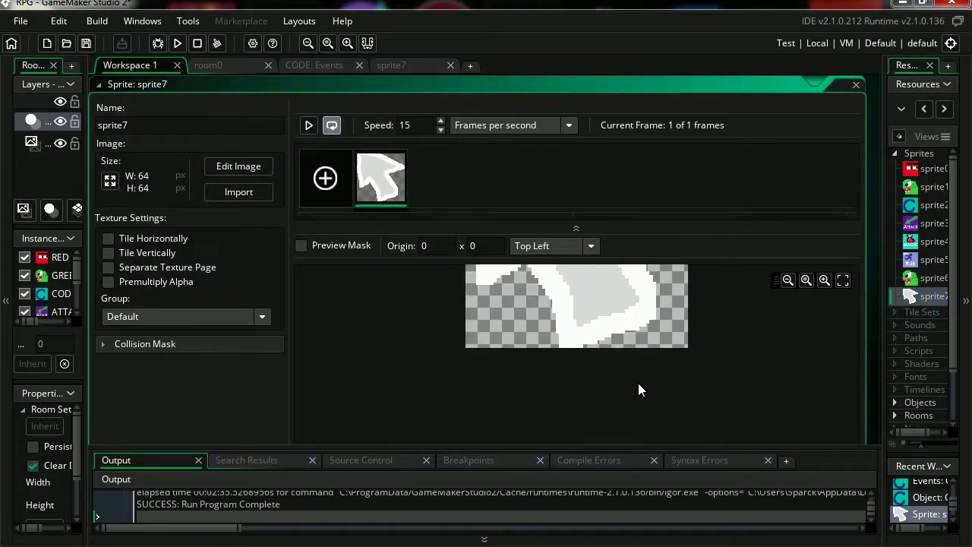
scroll(638, 383, up, 3)
scroll(638, 383, up, 3)
scroll(638, 383, down, 3)
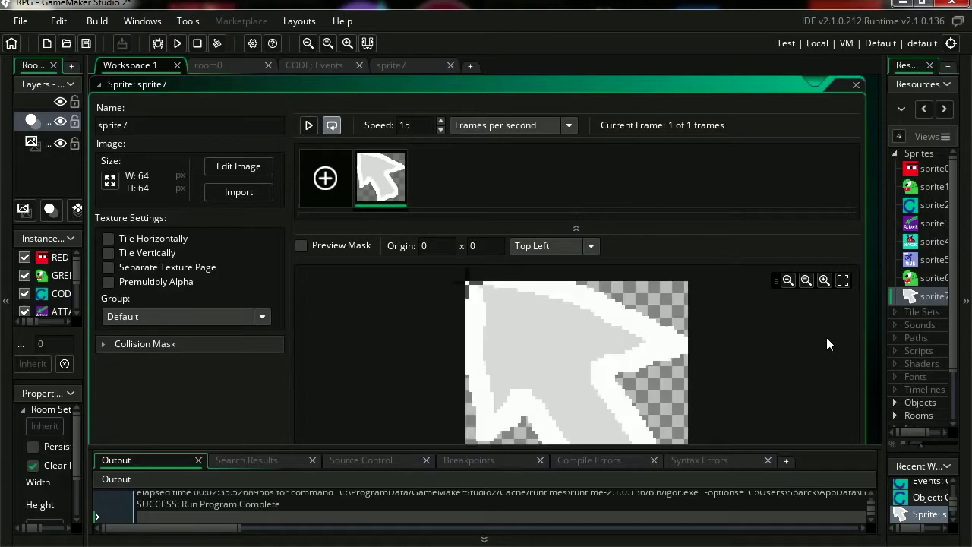
- Open object6, check its available sprite choices, and open its Step event
drag(954, 314, 961, 390)
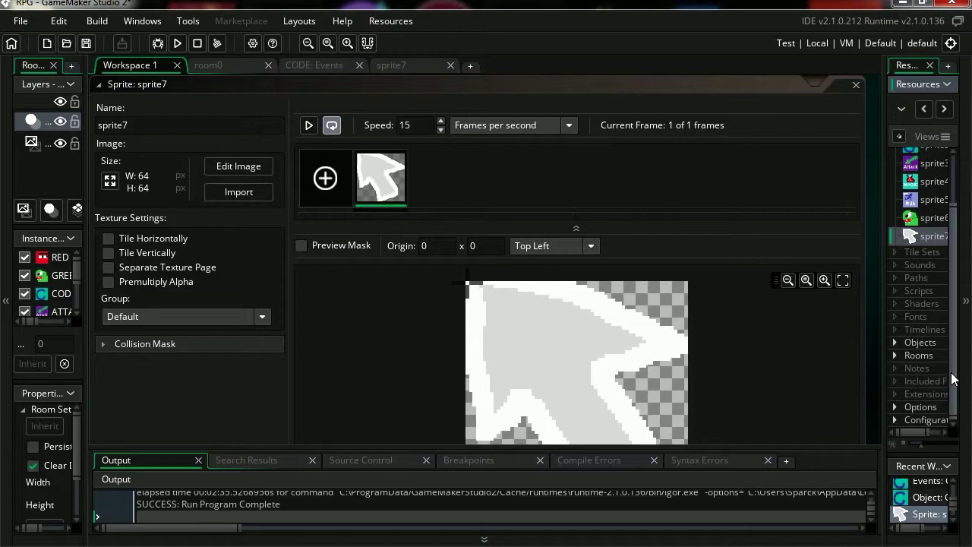
click(877, 388)
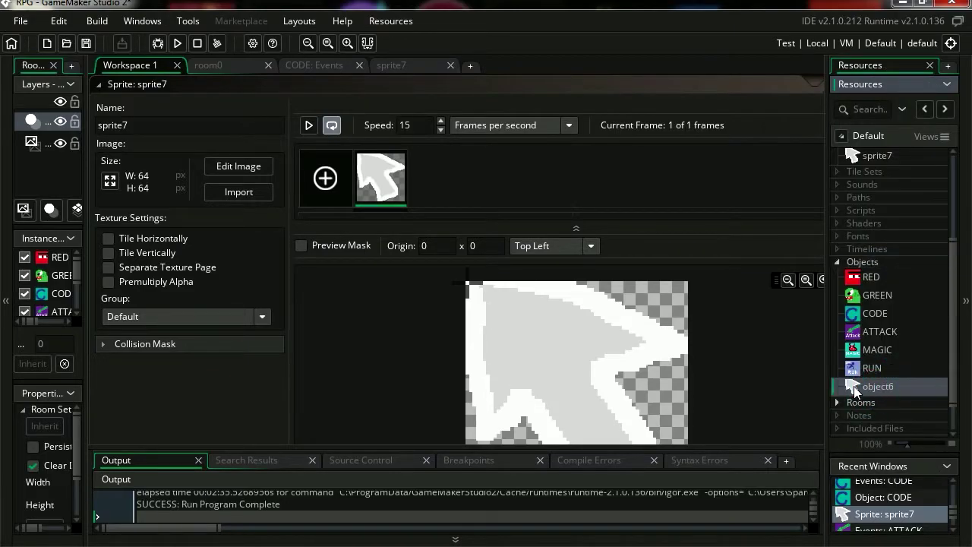
double_click(854, 387)
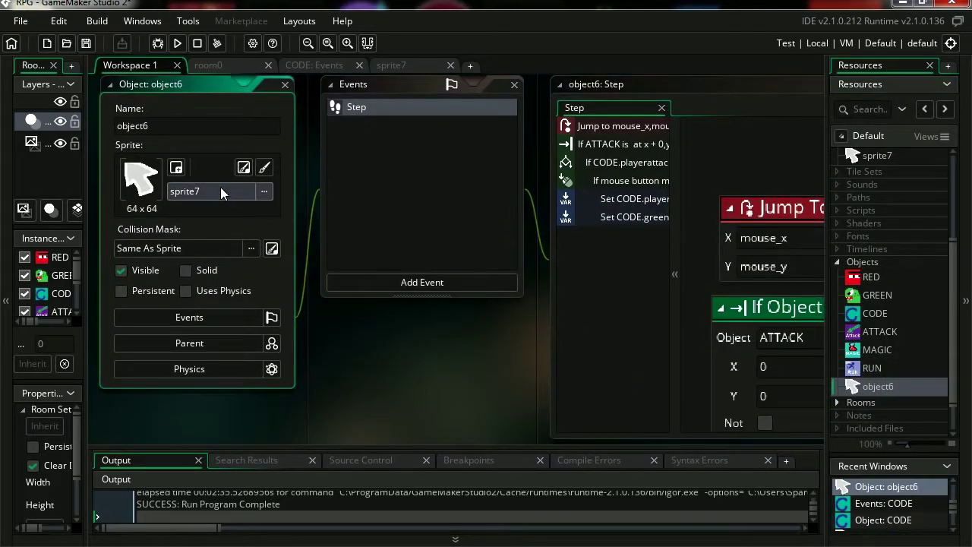
click(263, 190)
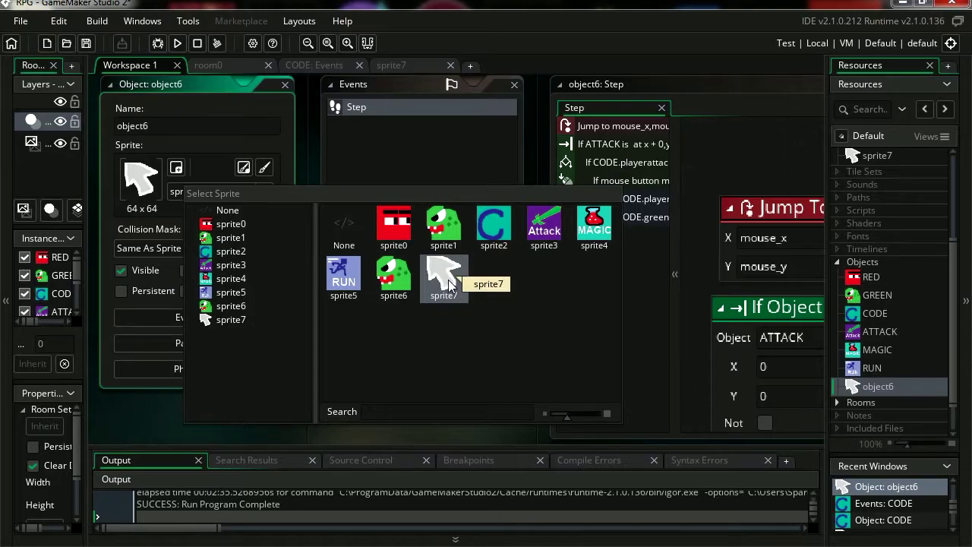
click(858, 390)
double_click(845, 385)
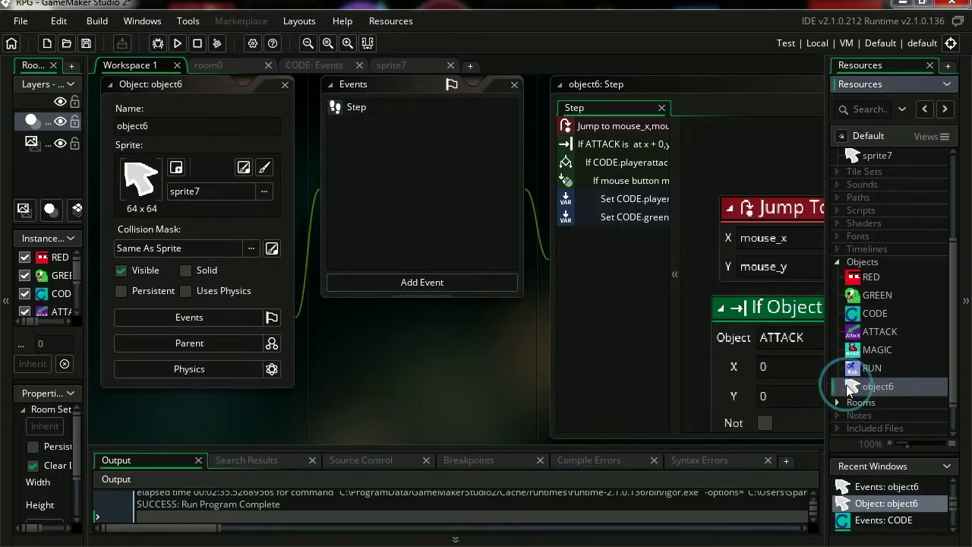
click(365, 111)
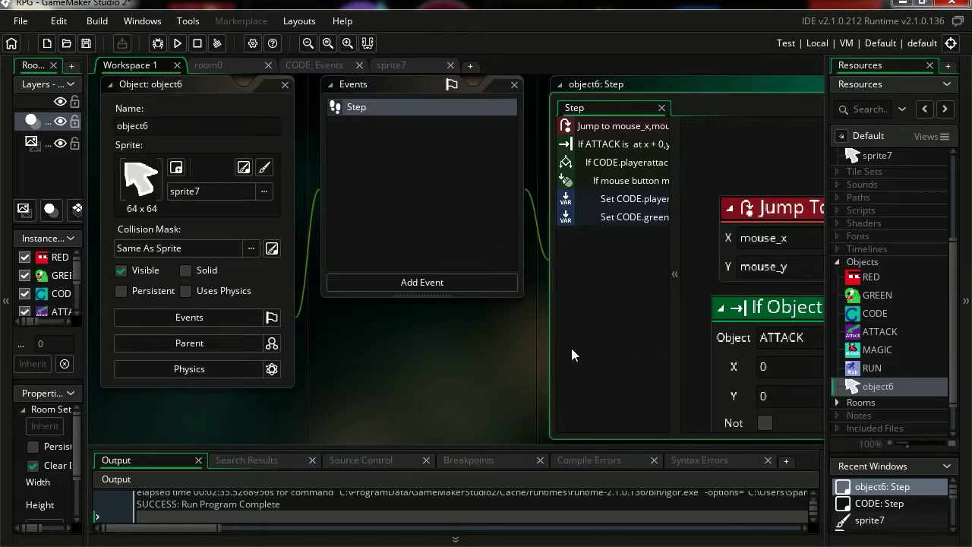
- Delete the Jump To Point action and all remaining actions from object6's Step event
drag(551, 346, 492, 344)
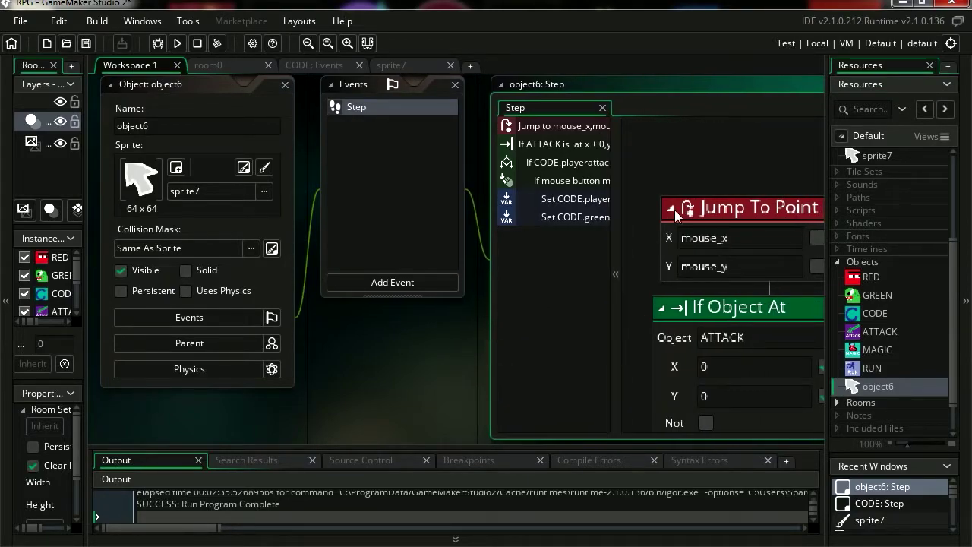
click(710, 209)
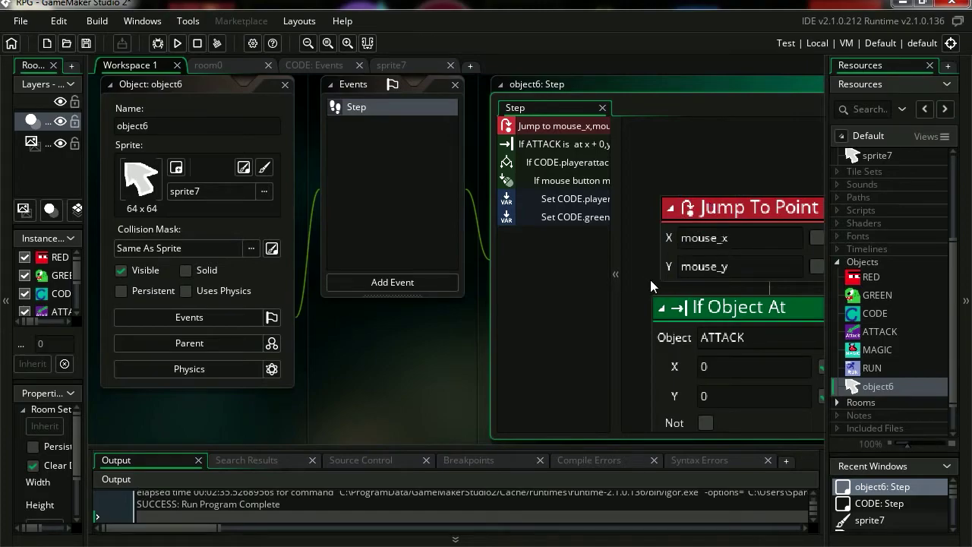
mouse_move(626, 274)
middle_down()
mouse_move(612, 276)
mouse_move(628, 276)
middle_up()
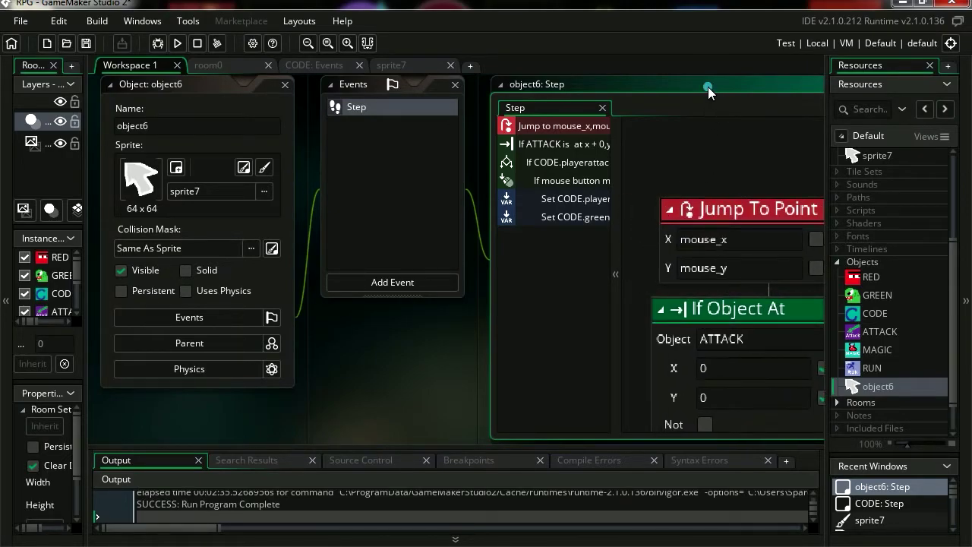
double_click(707, 86)
click(416, 215)
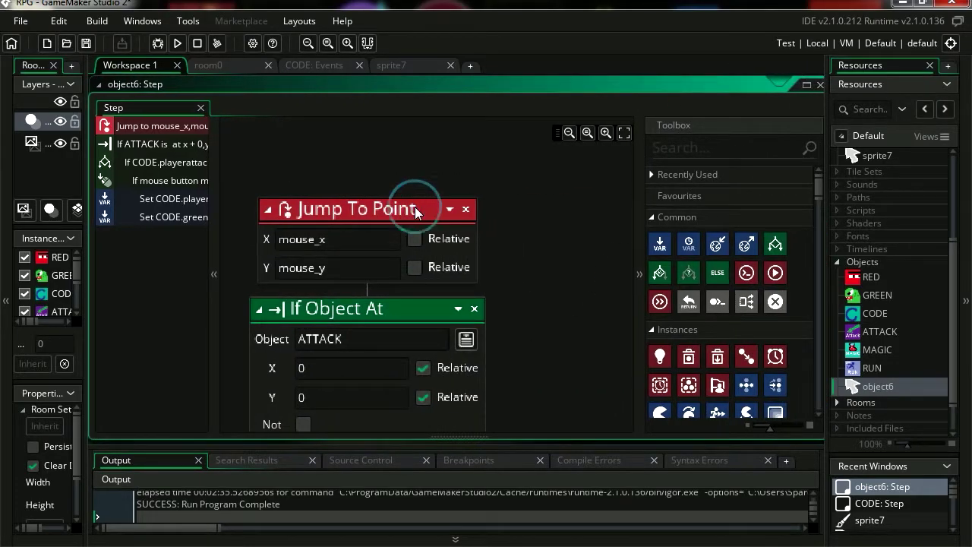
key(Delete)
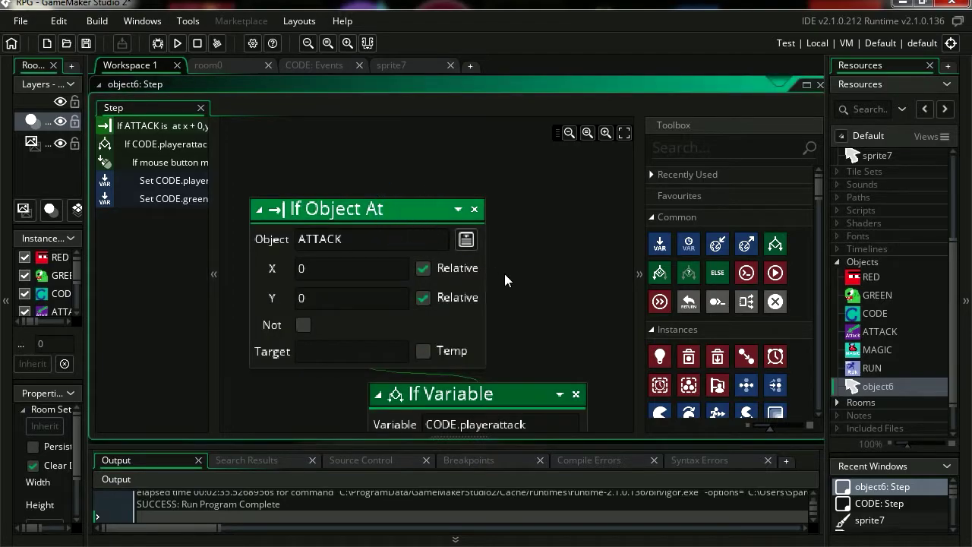
scroll(501, 294, down, 4)
scroll(501, 293, up, 4)
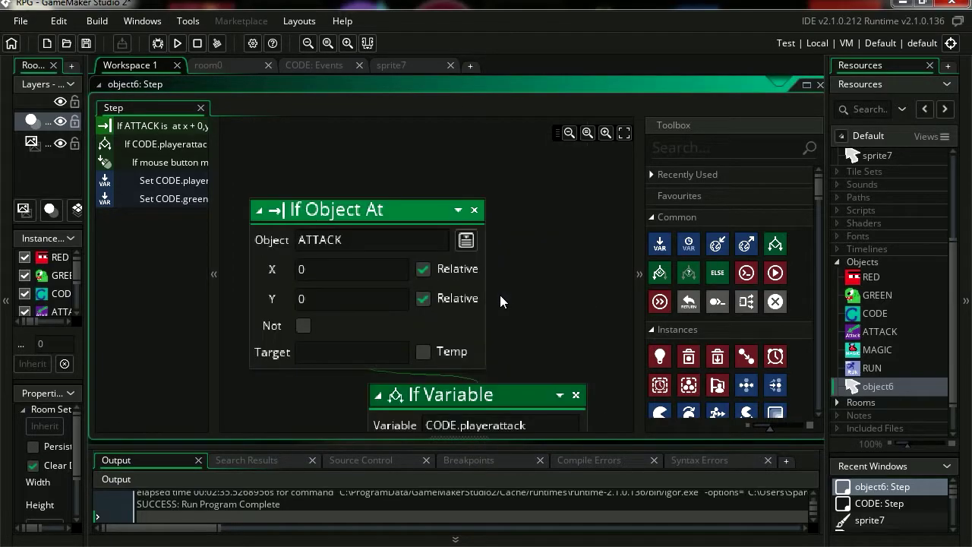
key(ctrl+a)
key(Delete)
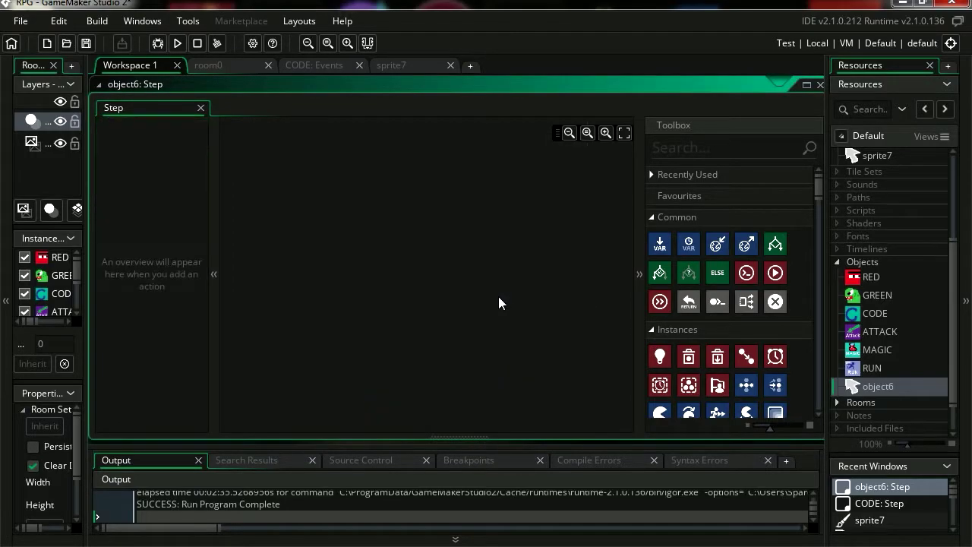
- Open the CODE object's Step event and review its playerattack actions
double_click(851, 313)
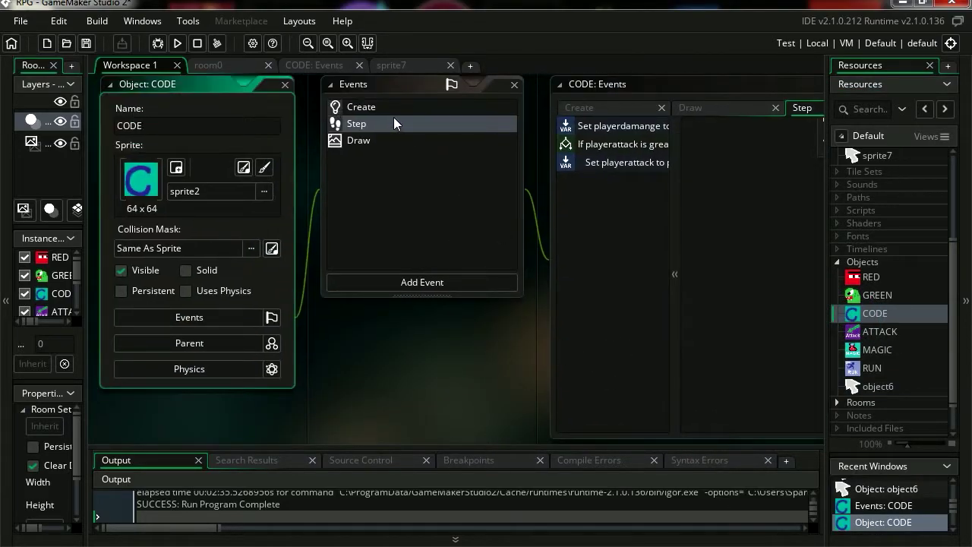
click(382, 123)
middle_drag(720, 334, 673, 341)
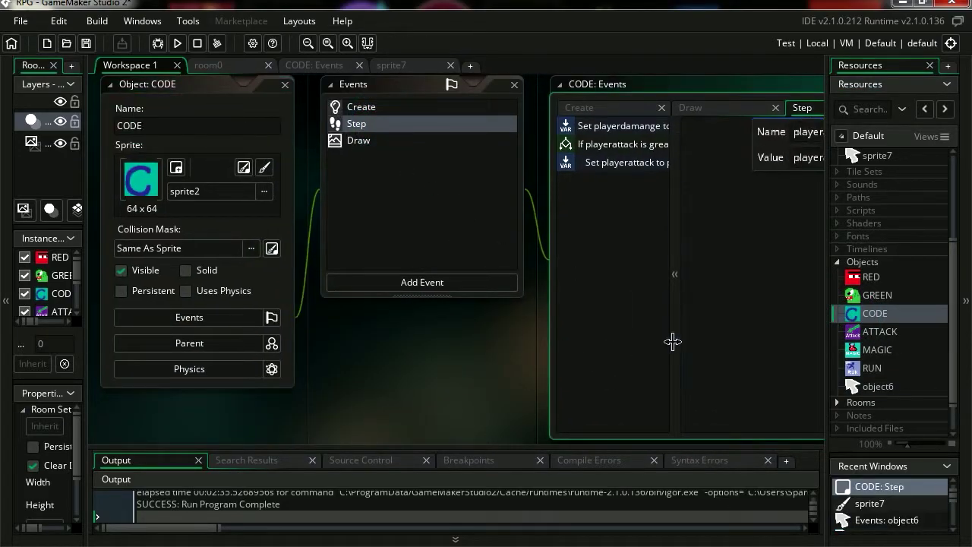
middle_drag(610, 338, 344, 347)
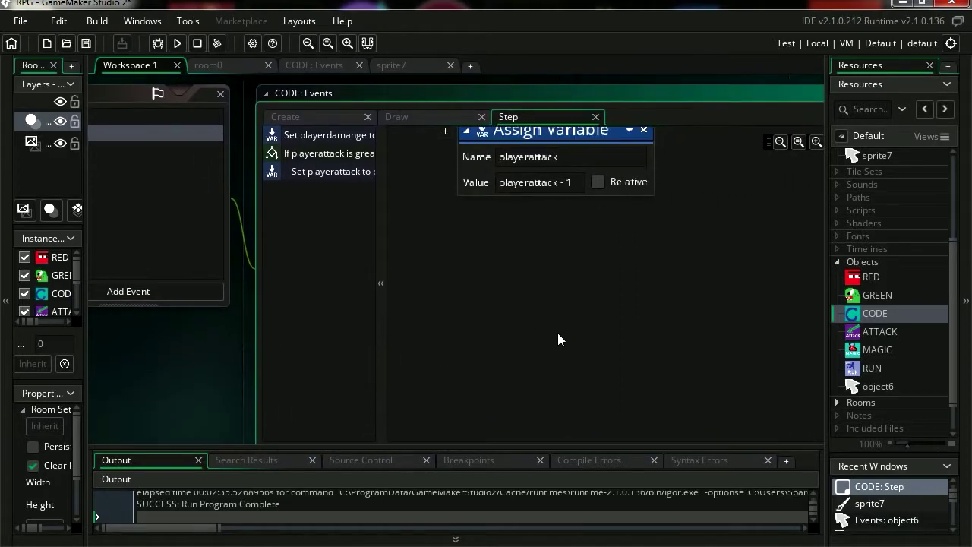
middle_drag(558, 333, 573, 415)
middle_drag(641, 202, 672, 349)
middle_drag(686, 177, 699, 340)
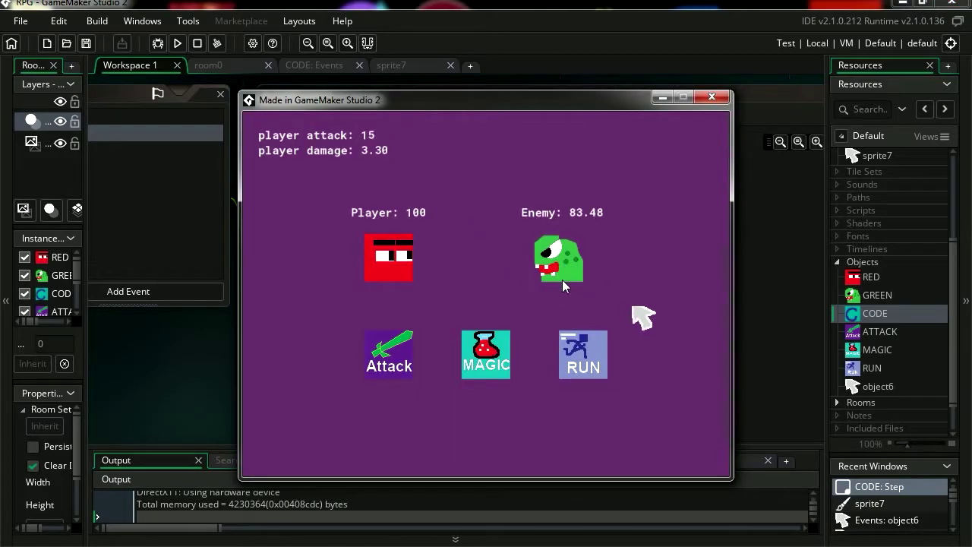
- Test in the running game whether attacks trigger away from the Attack button
click(450, 267)
click(519, 268)
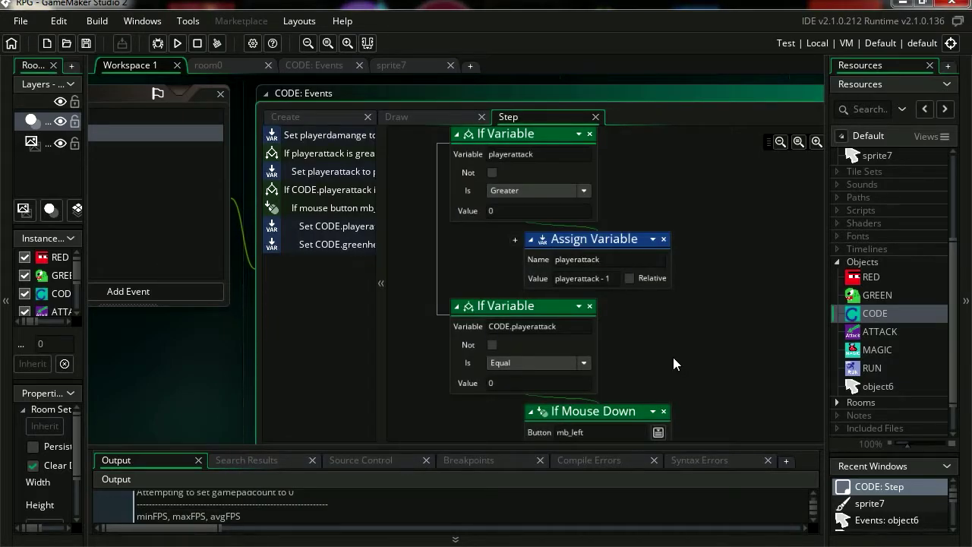
- Remove the If Variable block checking CODE.playerattack equal to 0, with its nested actions, from CODE's Step event
scroll(674, 366, down, 2)
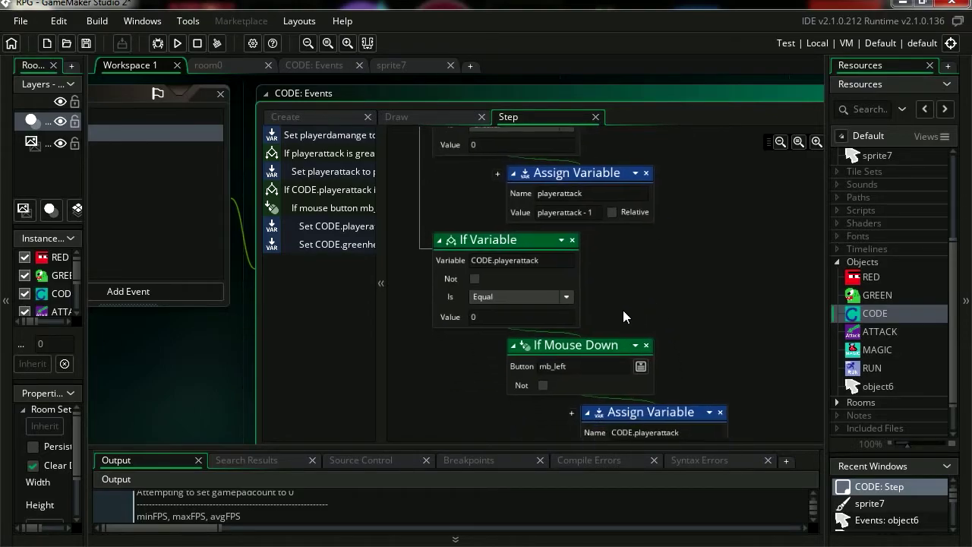
click(515, 241)
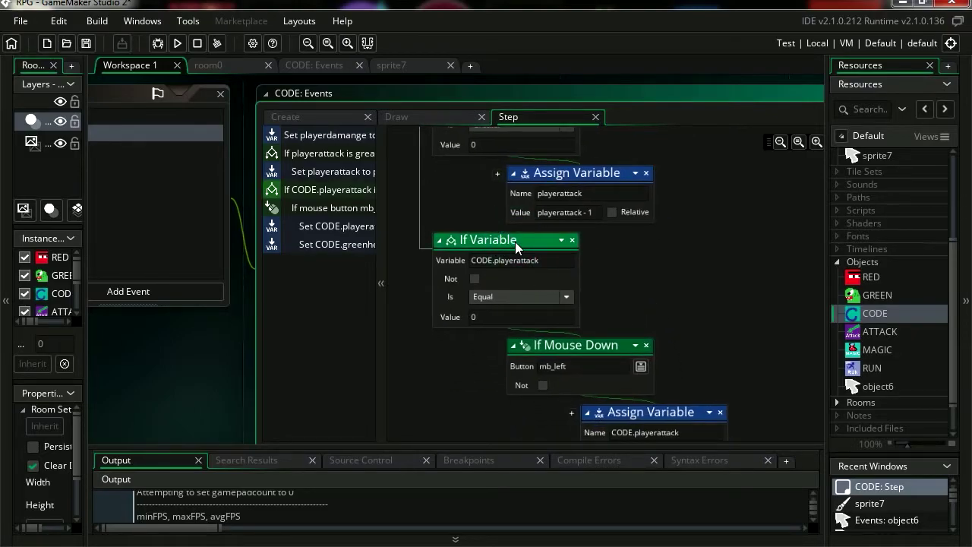
key(Delete)
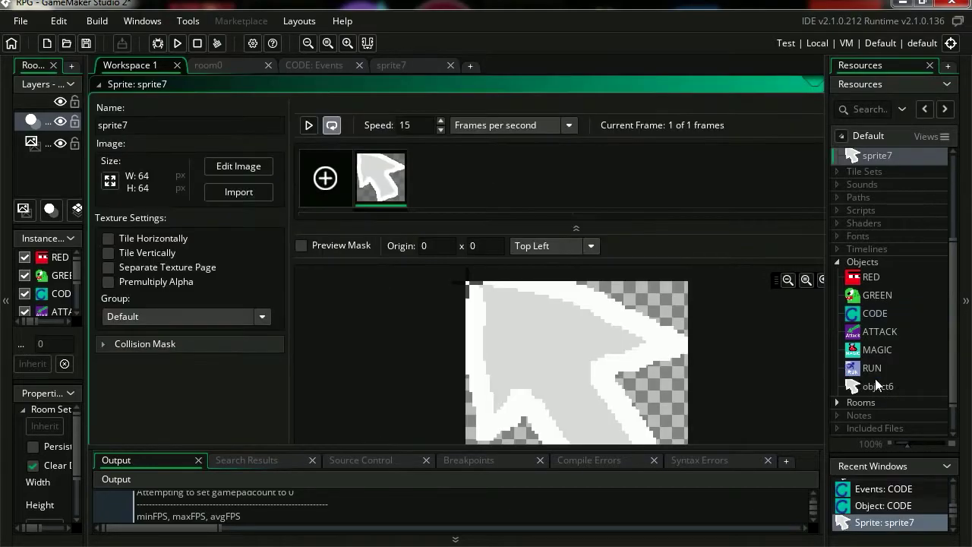
- Open object6 and paste the copied CODE.playerattack condition with its nested actions into its empty Step event
click(853, 155)
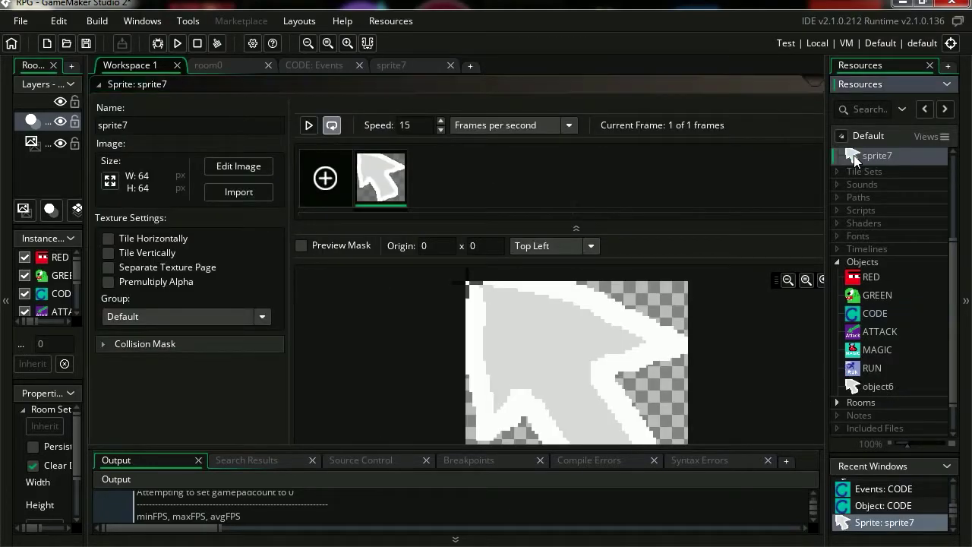
double_click(863, 386)
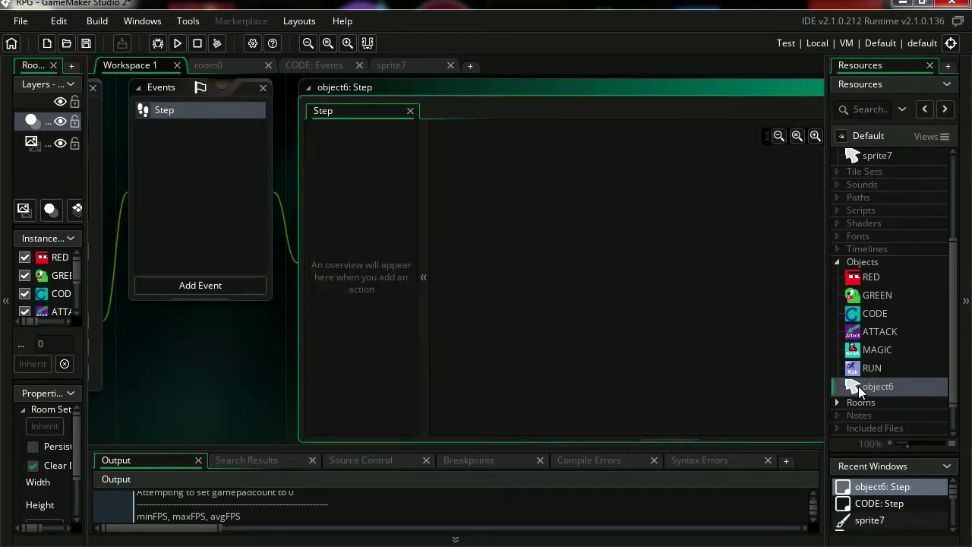
double_click(858, 386)
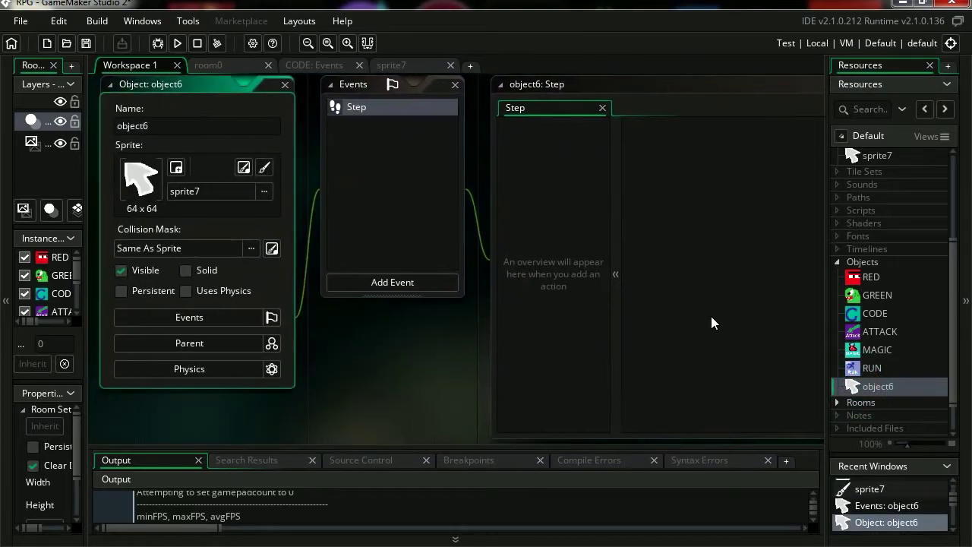
middle_drag(549, 274, 362, 290)
right_click(502, 275)
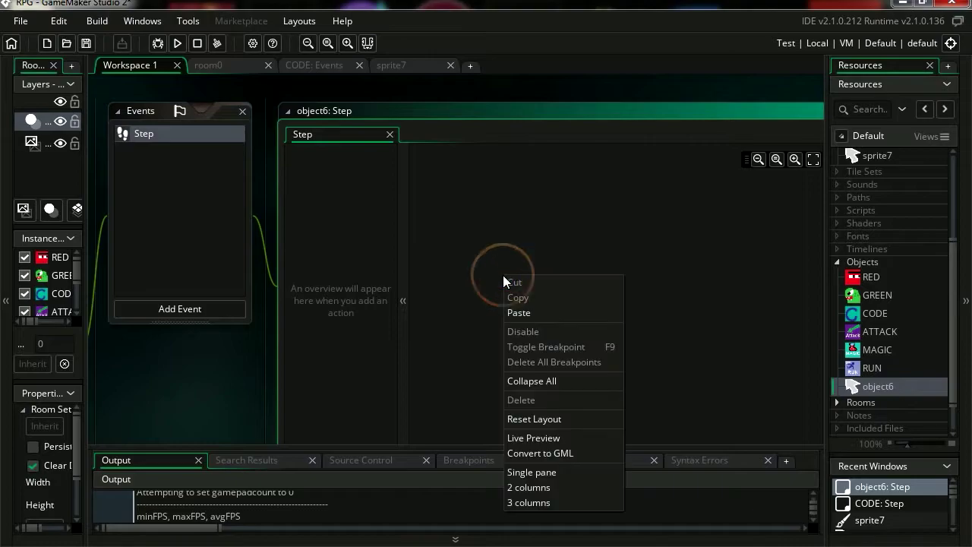
click(543, 311)
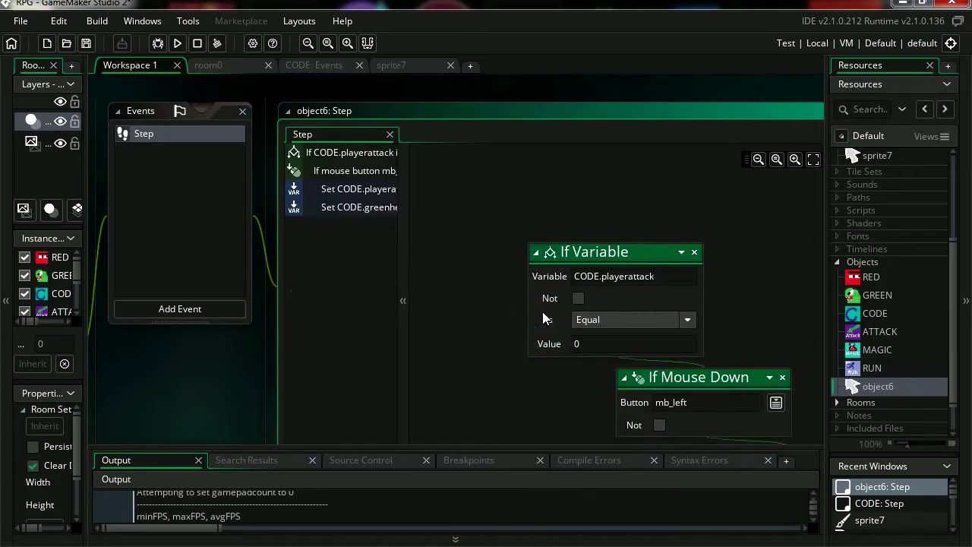
- Run the game to test object6's Step actions and abort the run at the code error
click(175, 43)
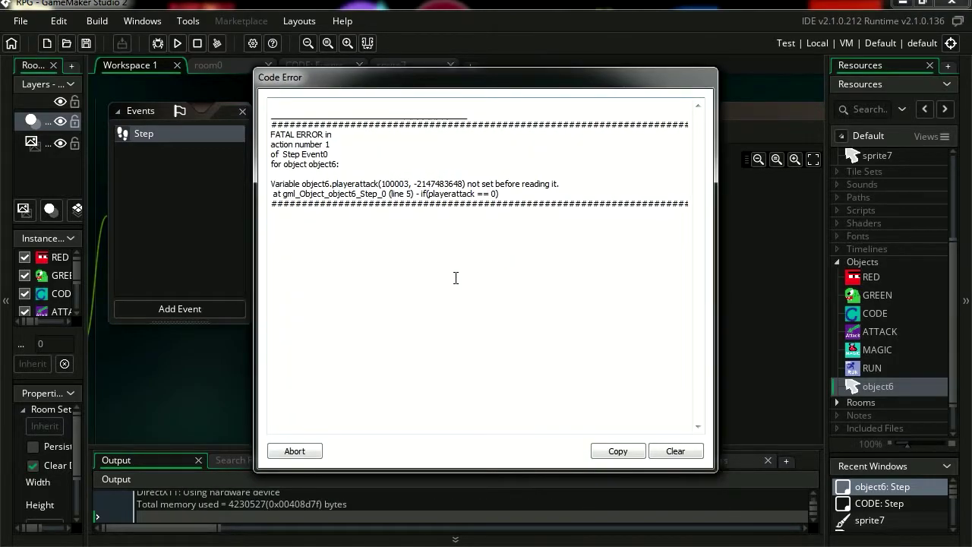
click(314, 453)
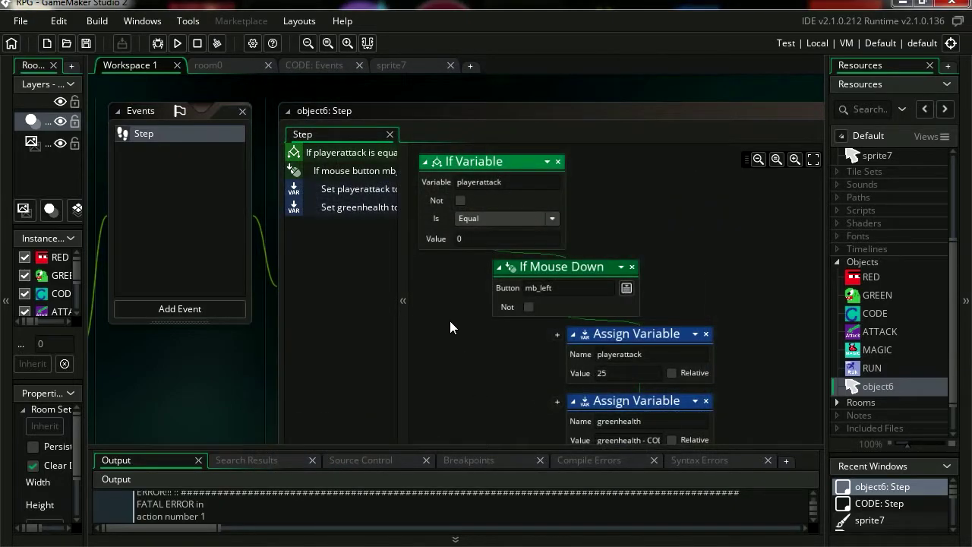
- Prefix playerattack with "CODE." in the If Variable condition and in the first Assign Variable's name in object6's Step event
middle_drag(451, 322, 479, 372)
click(482, 232)
ctrl+scroll(482, 232, up, 3)
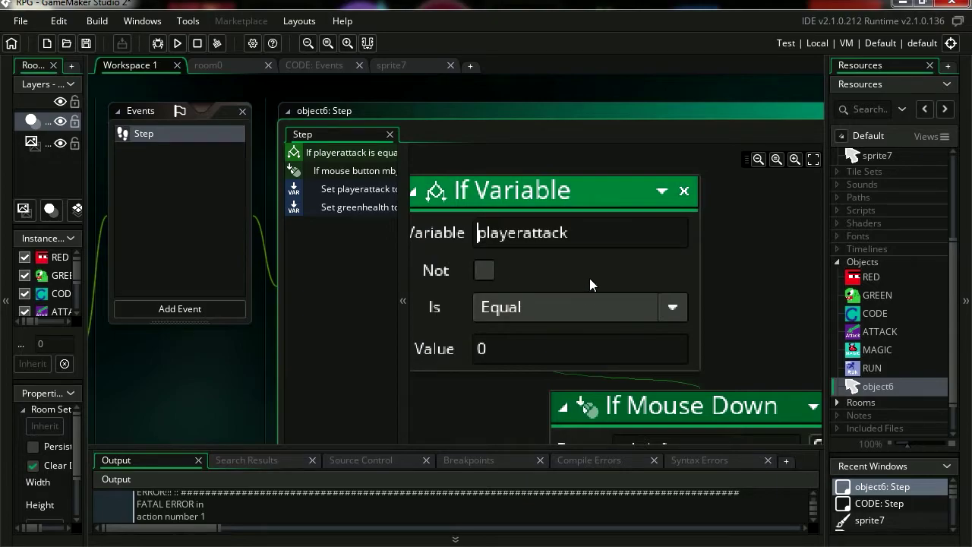
text(CODE.)
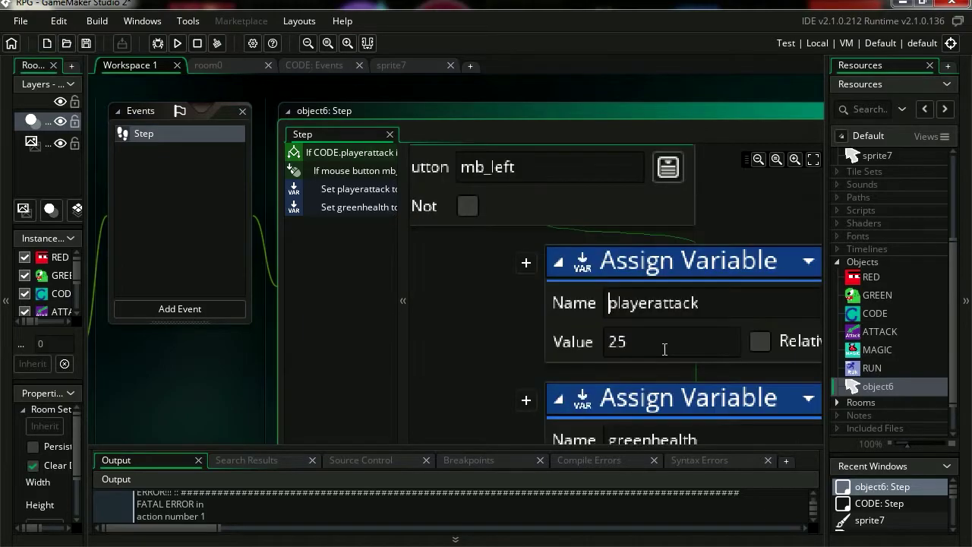
text(.playerattack)
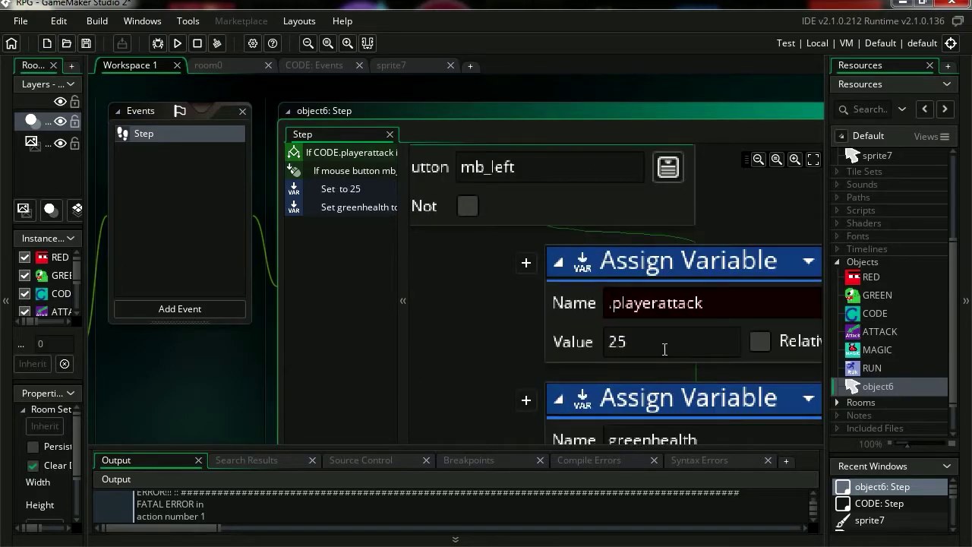
text(CODE)
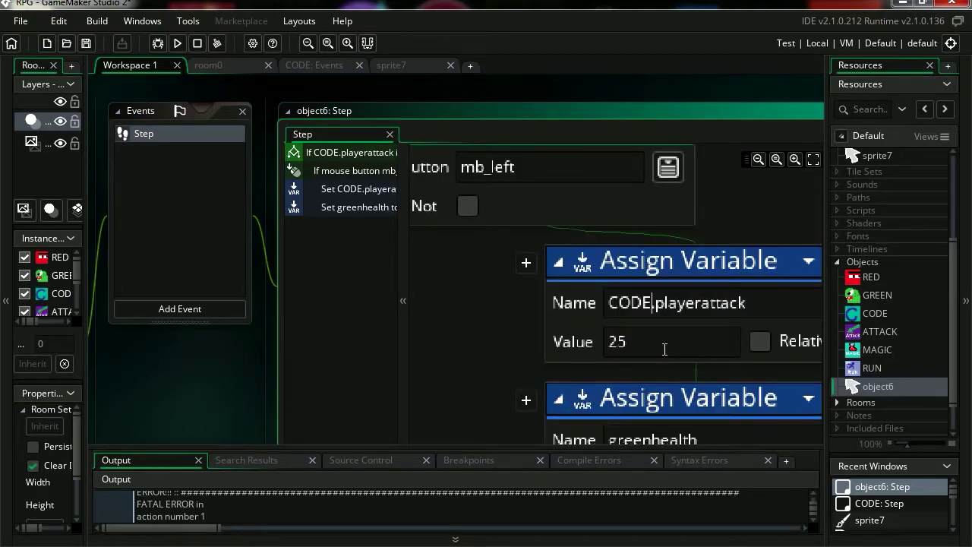
- Prefix greenhealth with "CODE." in both the name and the value of the second Assign Variable action
click(507, 334)
middle_drag(455, 349, 439, 260)
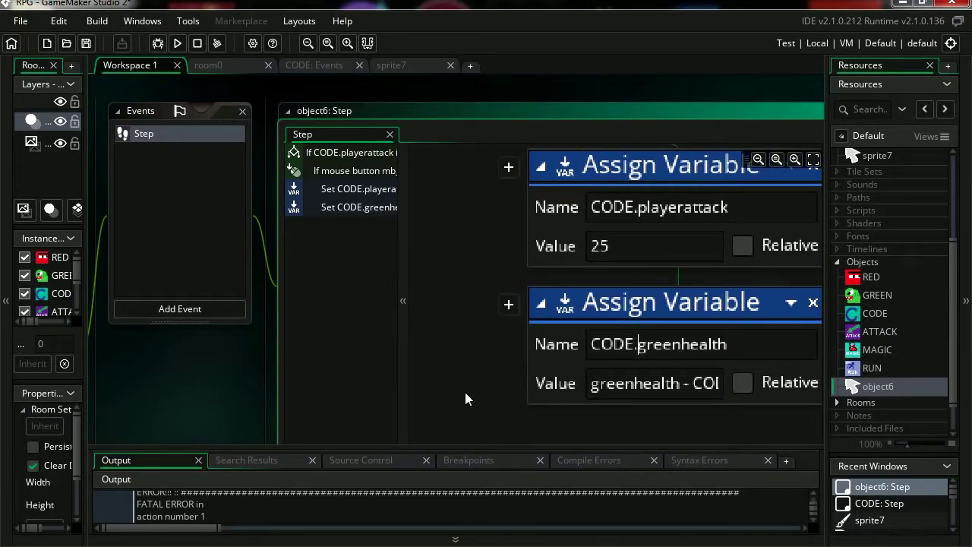
middle_drag(465, 392, 413, 331)
middle_drag(413, 330, 411, 359)
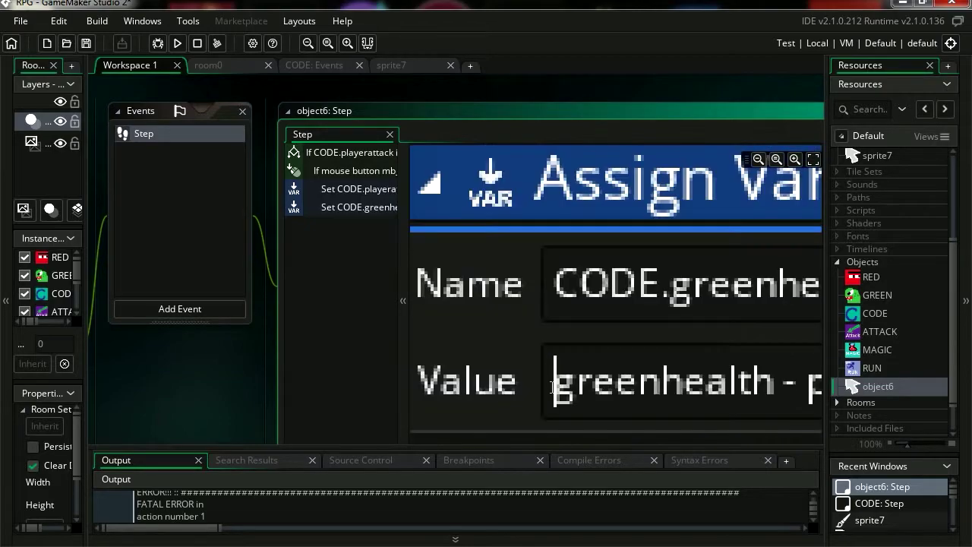
text(.)
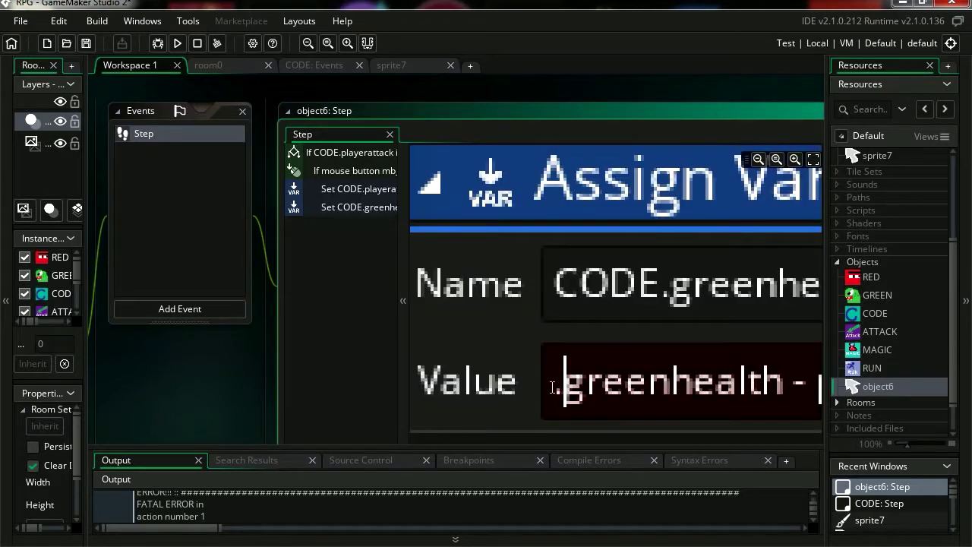
key(Left)
text(CODE.)
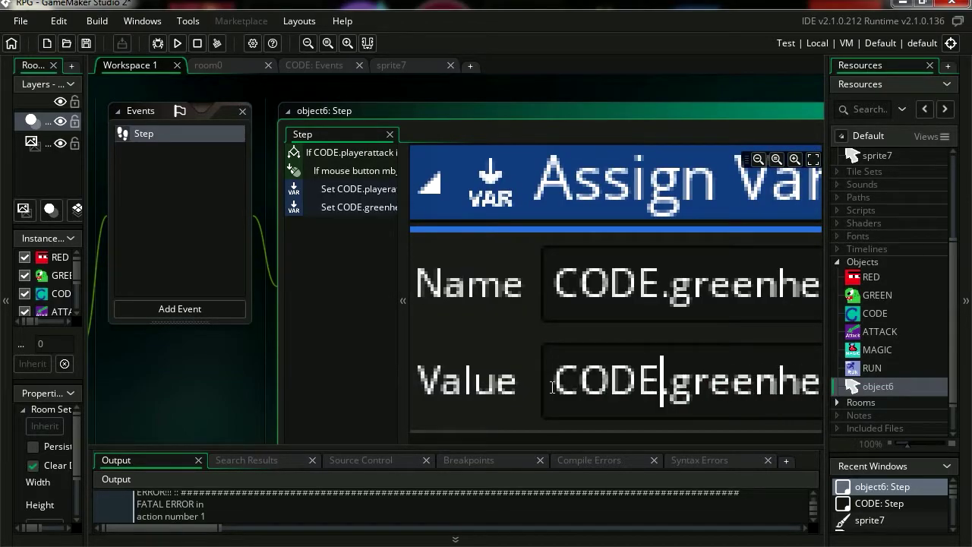
- Prefix the player damage variable with "CODE." in the value subtracted from CODE.greenhealth
key(Right)
key(Right)
key(Right)
key(Right)
key(Right)
key(Right)
key(Right)
key(Right)
key(Right)
key(Right)
key(Right)
key(Right)
key(Right)
key(Right)
key(Right)
key(Right)
key(Right)
key(Right)
key(Right)
key(Right)
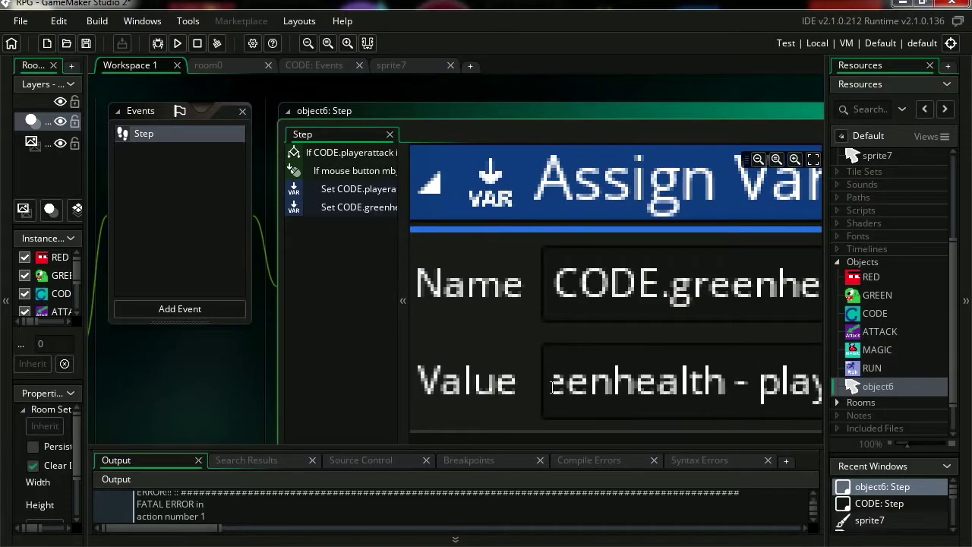
key(Left)
key(Left)
key(Left)
key(Left)
key(Left)
key(Left)
key(Left)
key(Left)
key(Left)
key(Left)
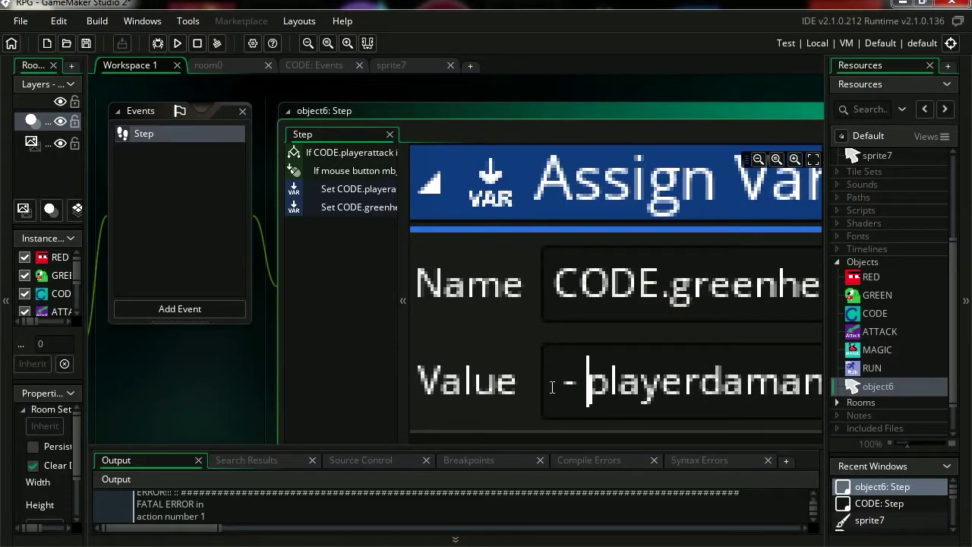
text(.)
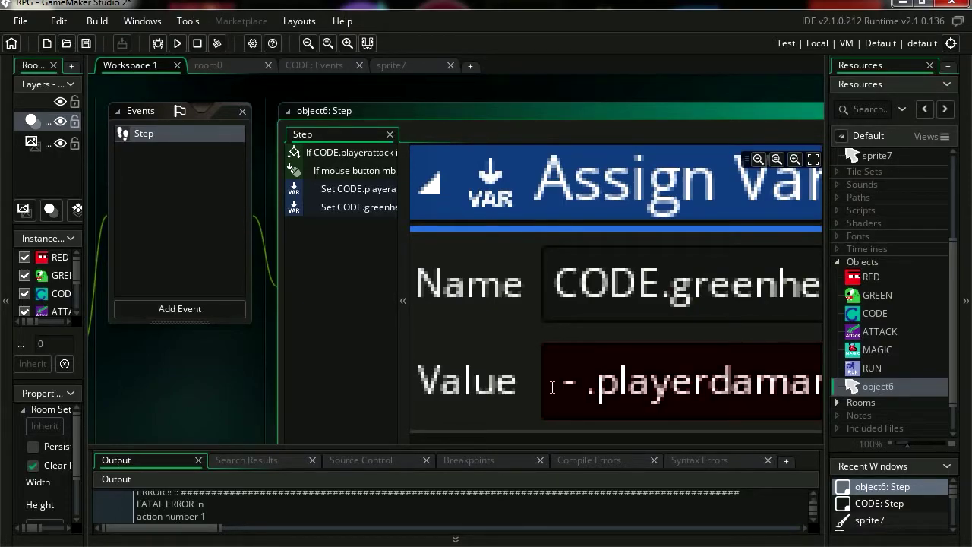
text(CODE)
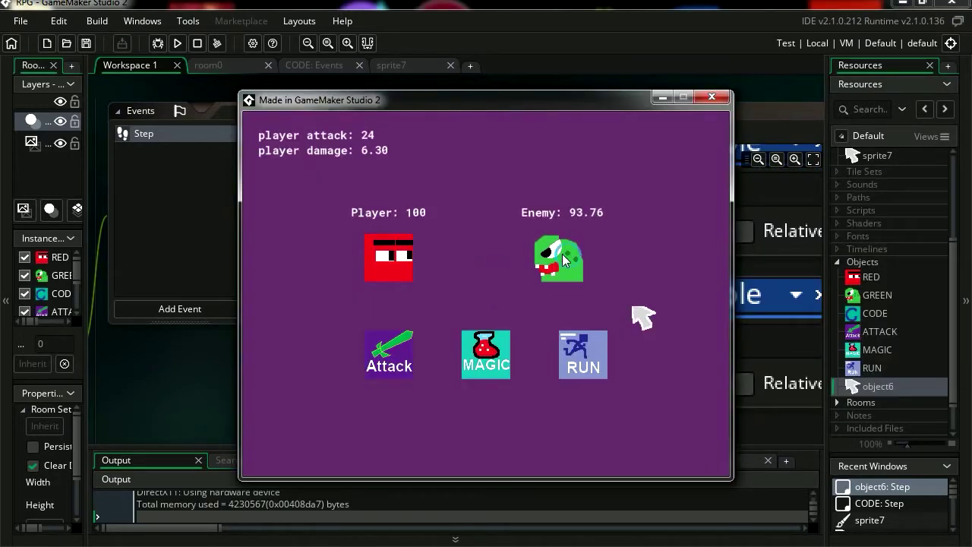
- Test in the running game whether attacks trigger away from the Attack button, including on the enemy, and close the game
key(ctrl)
key(ctrl)
click(565, 262)
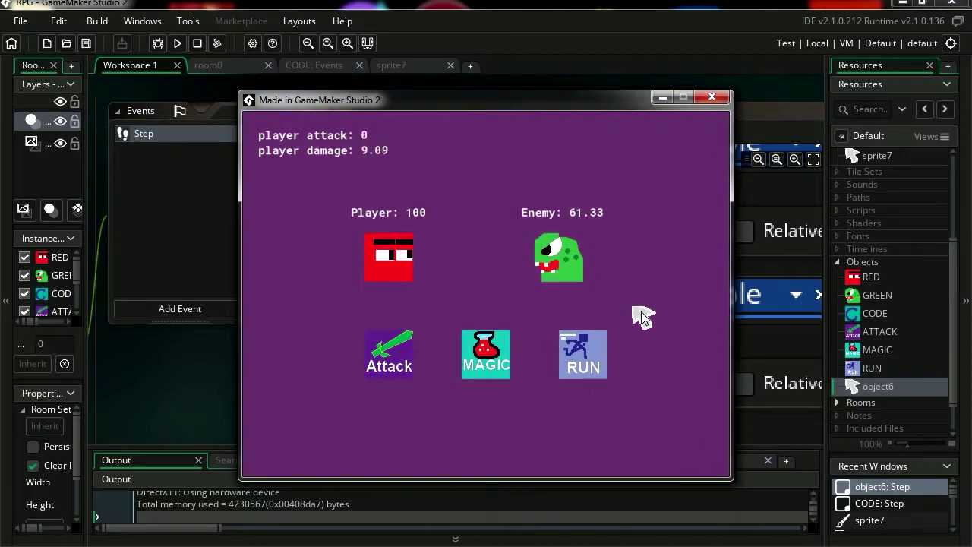
click(711, 97)
- Add a Jump To Point action at the start of object6's Step event, above the If Variable block
middle_drag(455, 211, 430, 395)
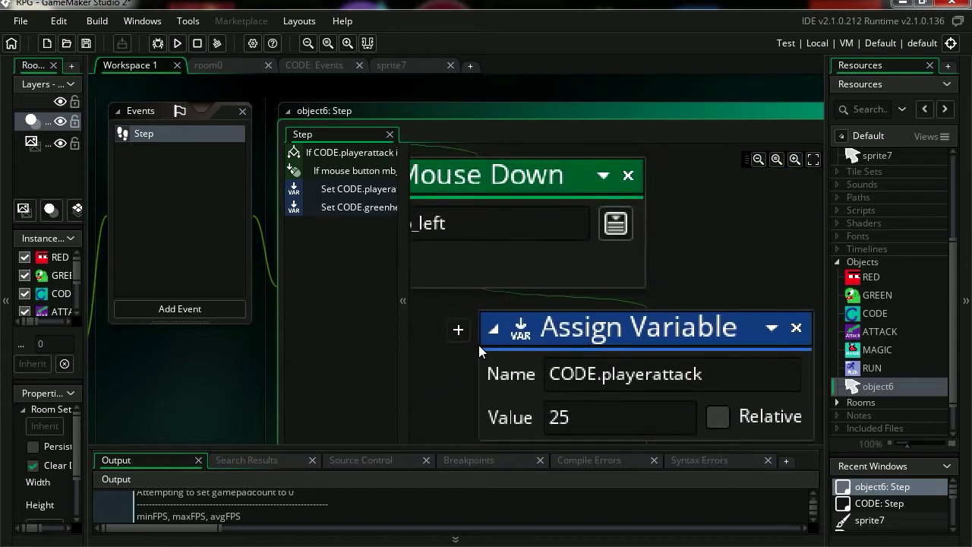
middle_drag(694, 246, 733, 377)
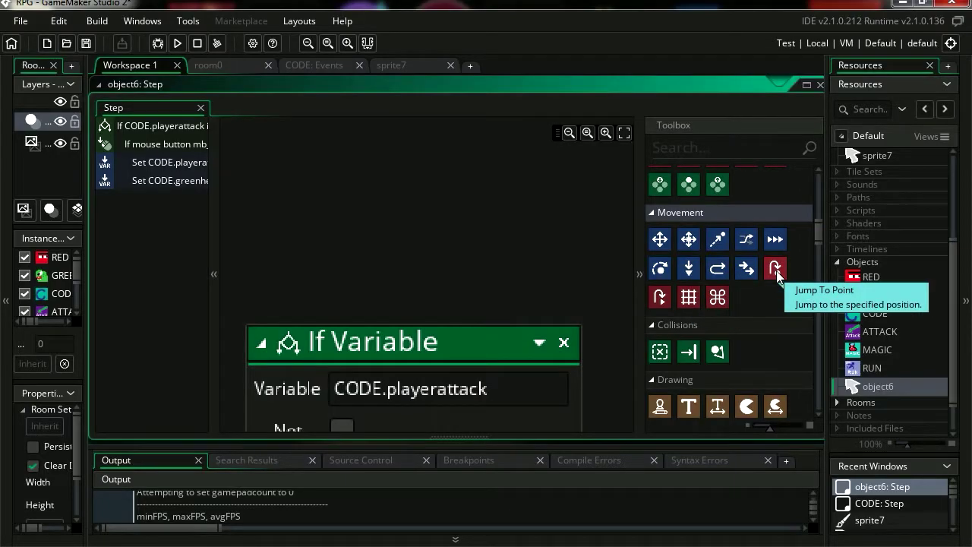
drag(775, 268, 462, 284)
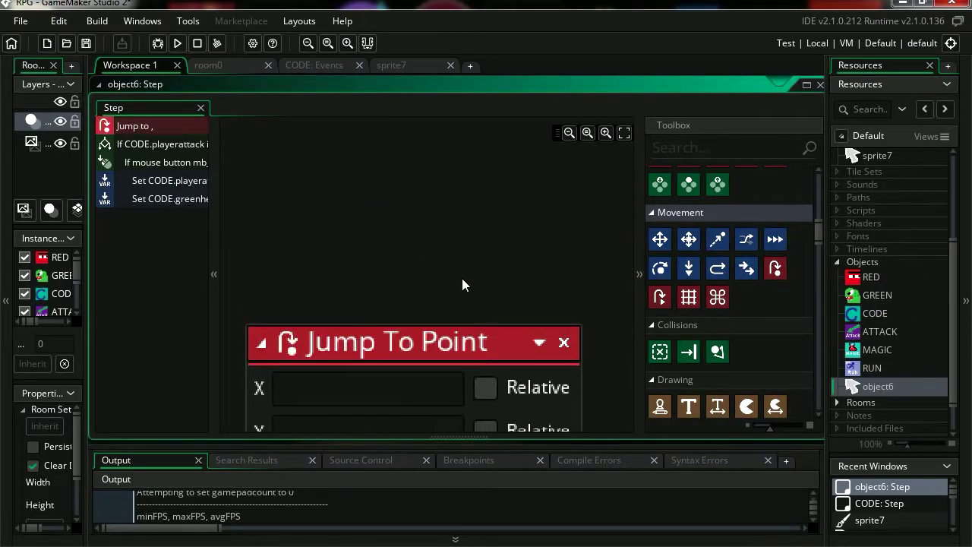
- Set the Jump To Point coordinates to X mouse_x and Y mouse_y, and run the game to test them
middle_drag(462, 278, 479, 155)
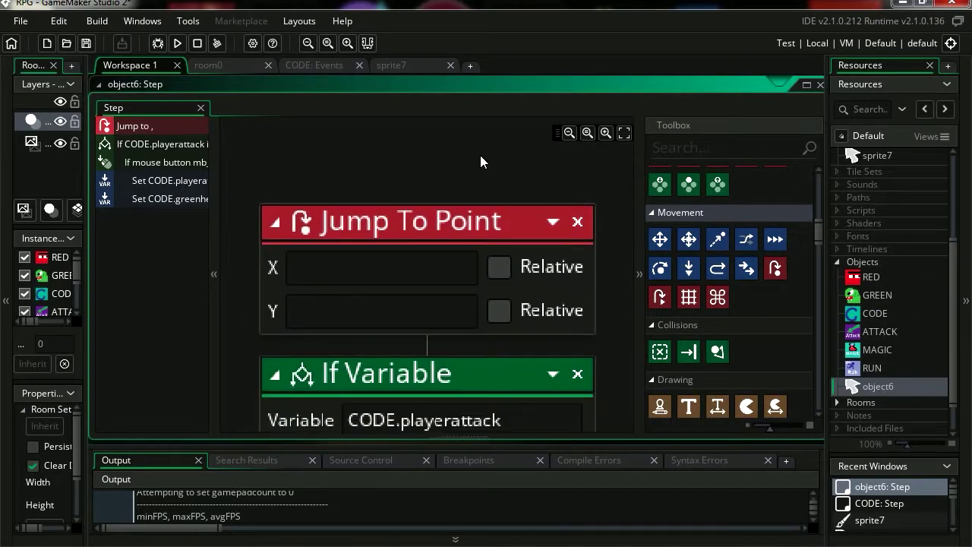
click(371, 270)
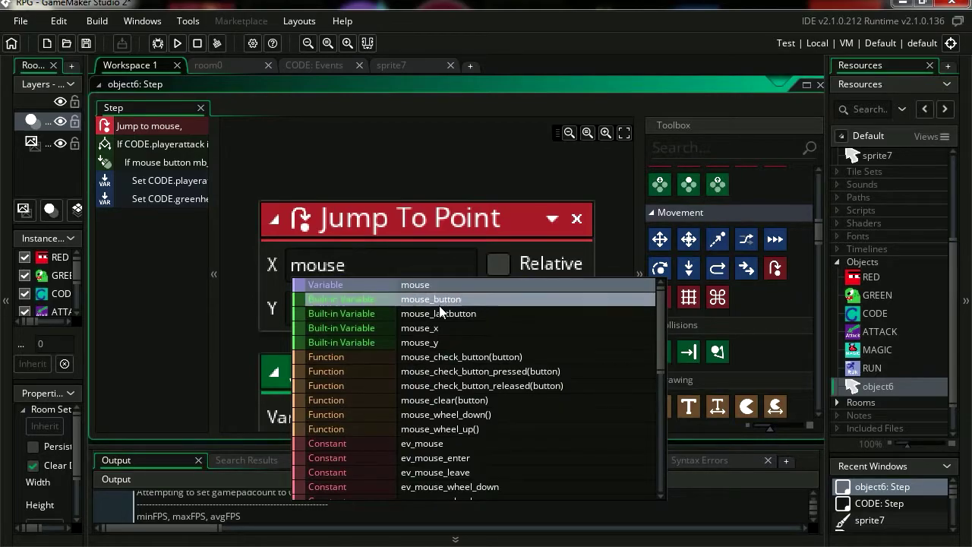
click(462, 330)
click(370, 305)
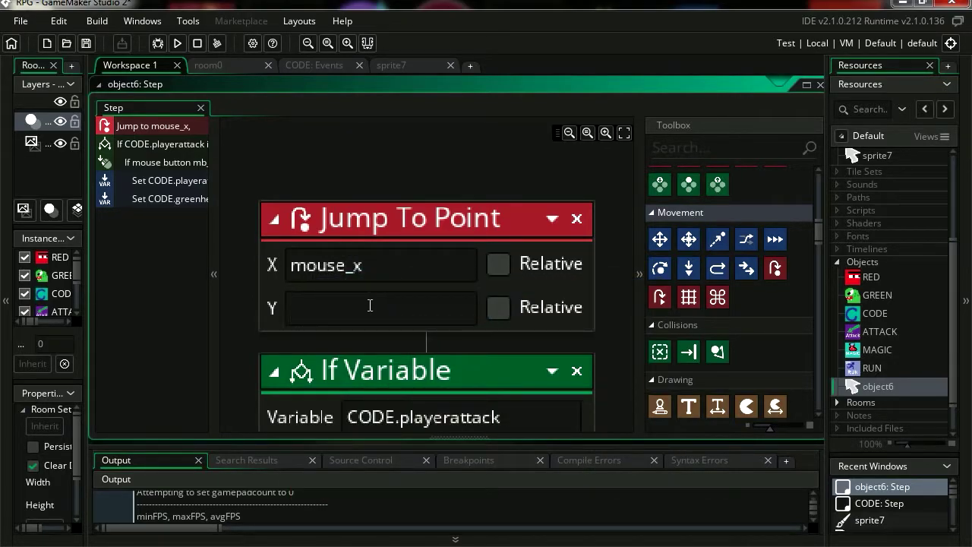
text(mouse_)
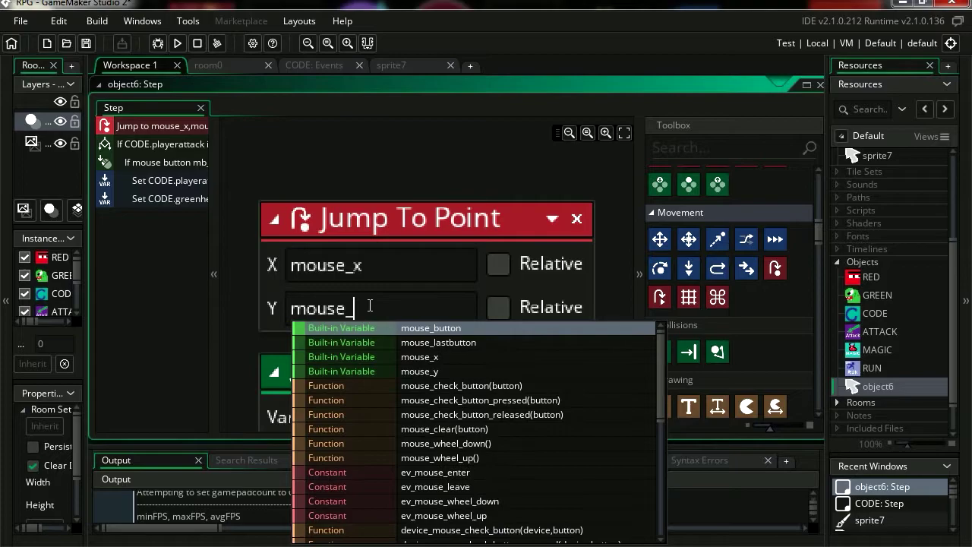
text(y)
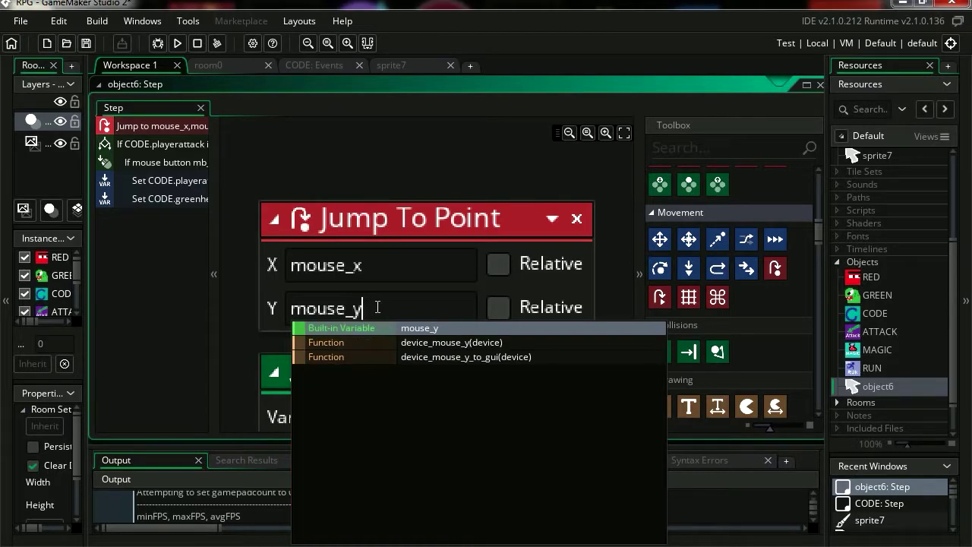
key(Return)
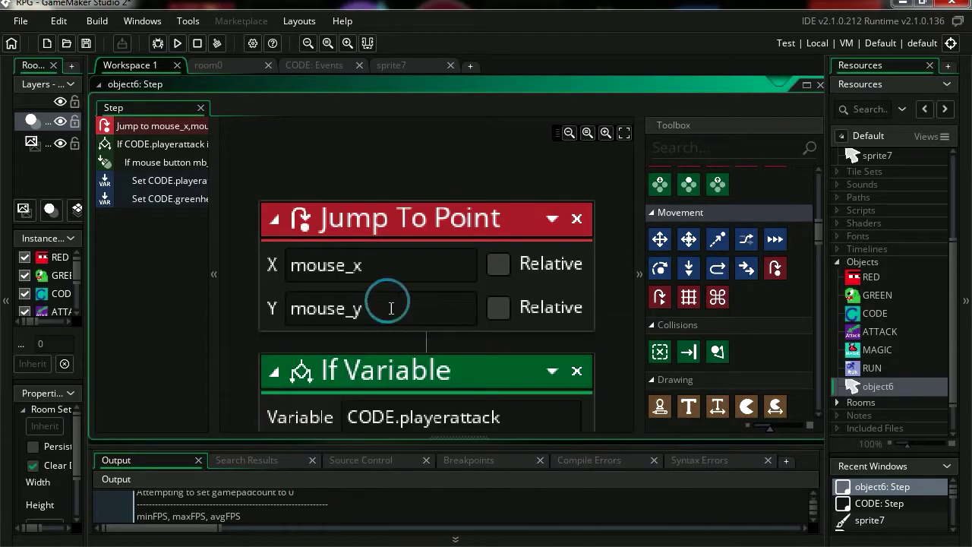
click(177, 43)
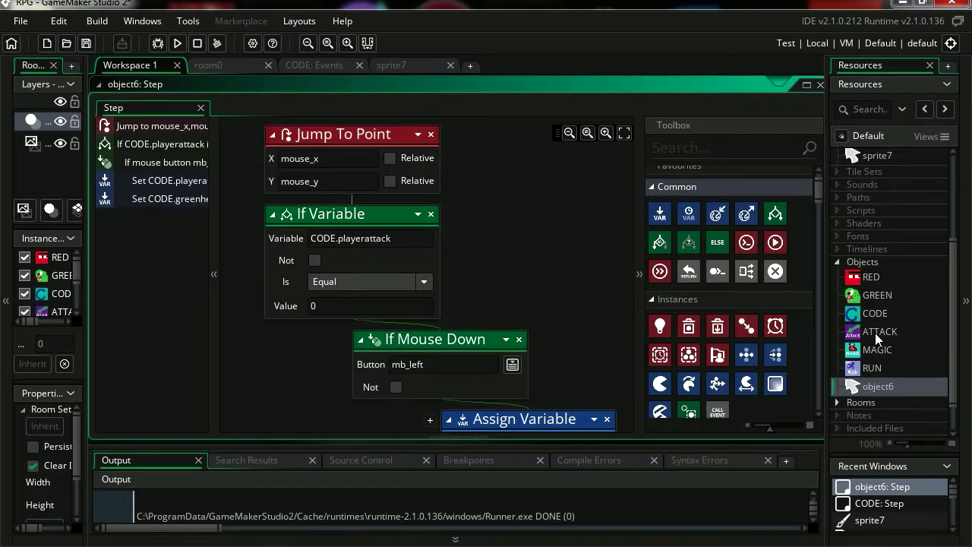
- Insert an If Object At action from the Collisions actions below Jump To Point, with ATTACK as its object
scroll(690, 303, down, 5)
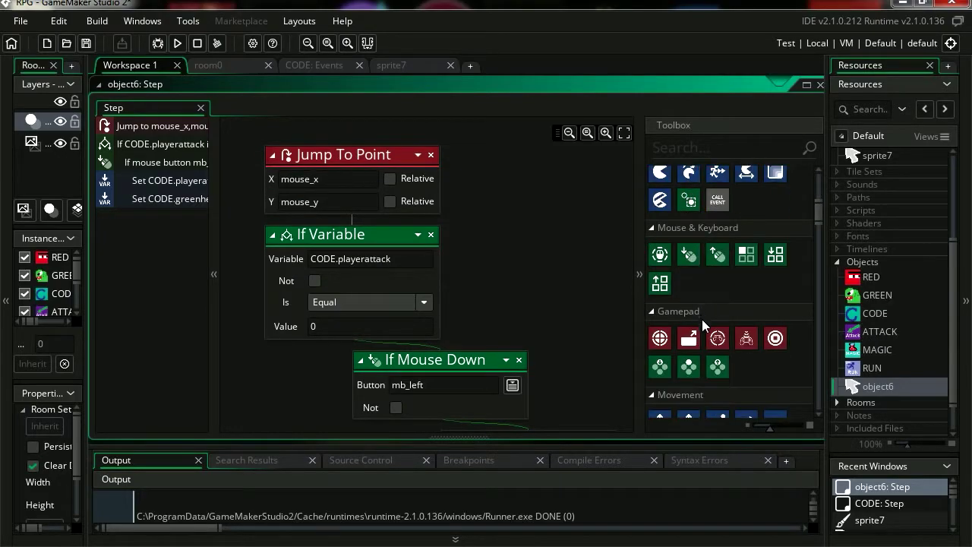
scroll(705, 359, down, 4)
scroll(705, 365, down, 1)
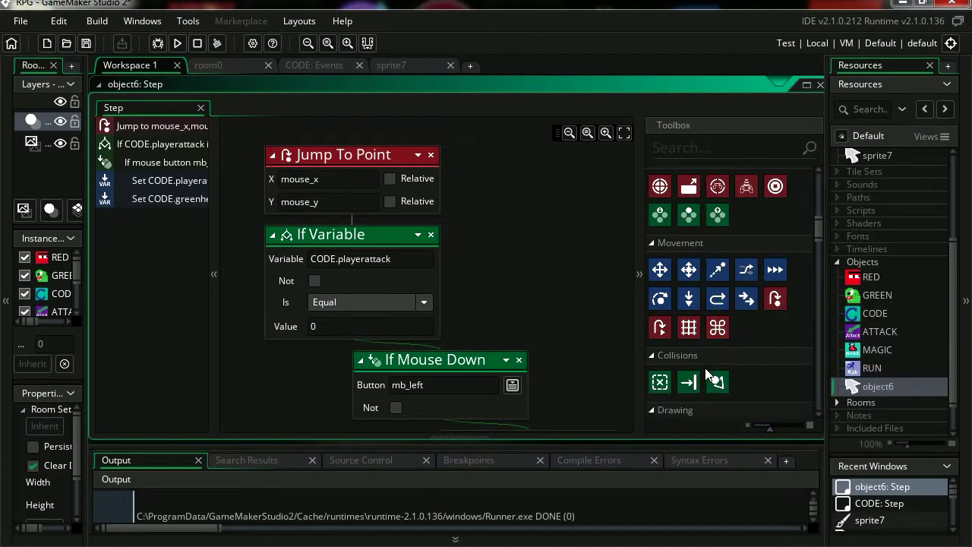
scroll(708, 384, down, 1)
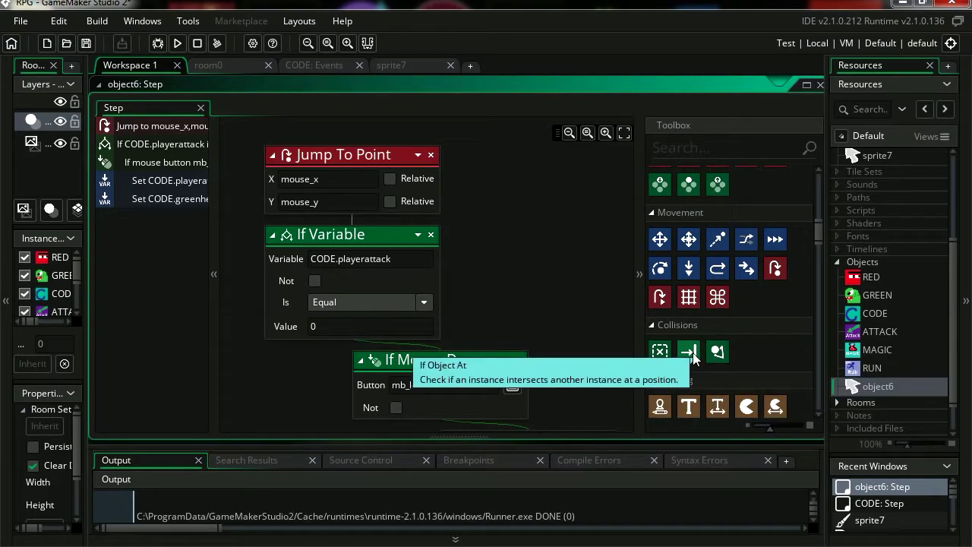
drag(692, 357, 450, 265)
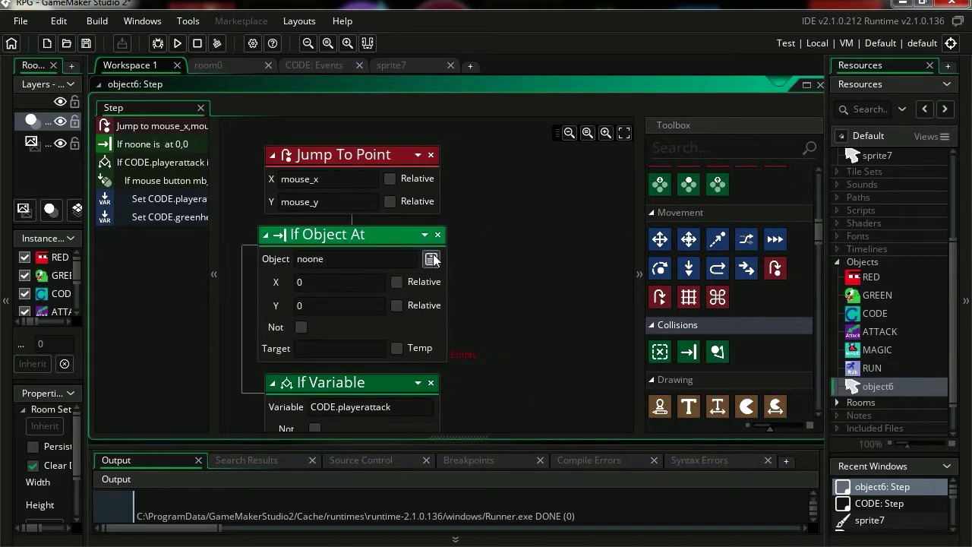
click(431, 259)
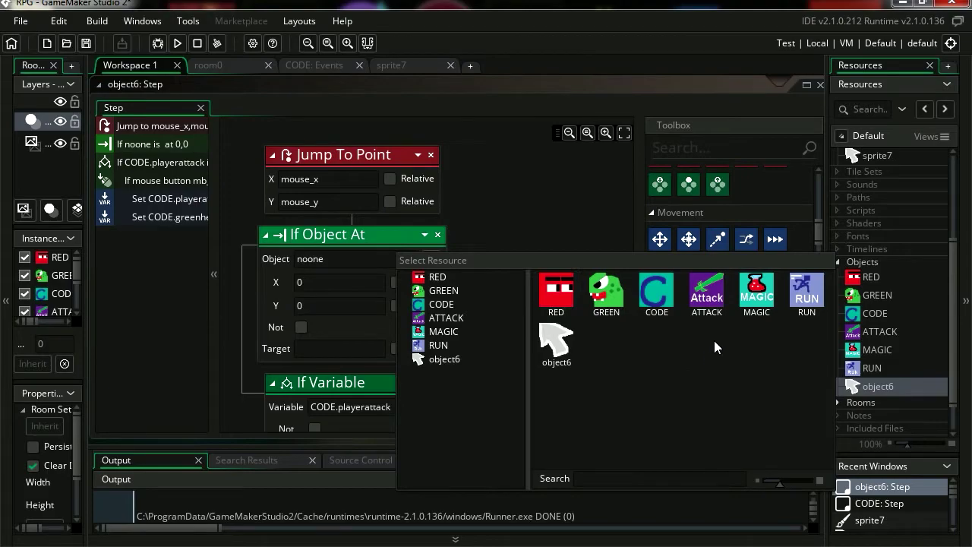
click(718, 300)
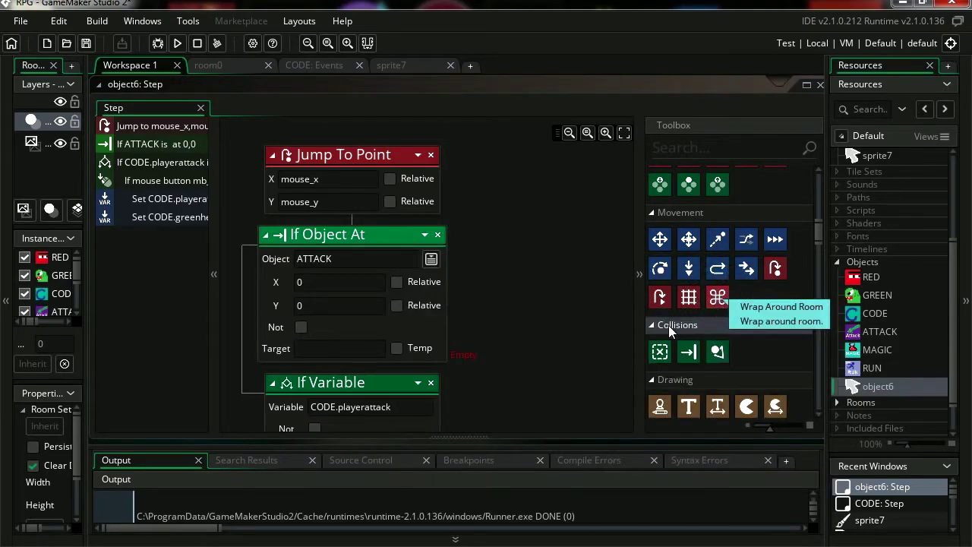
- Nest the CODE.playerattack condition inside the If Object At check and make the check's X and Y relative
drag(358, 383, 472, 339)
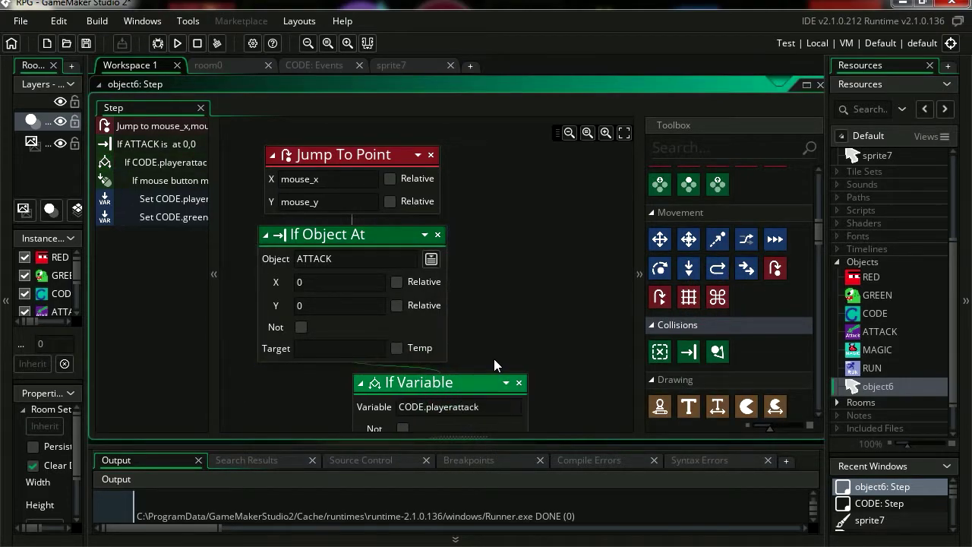
click(448, 282)
click(447, 306)
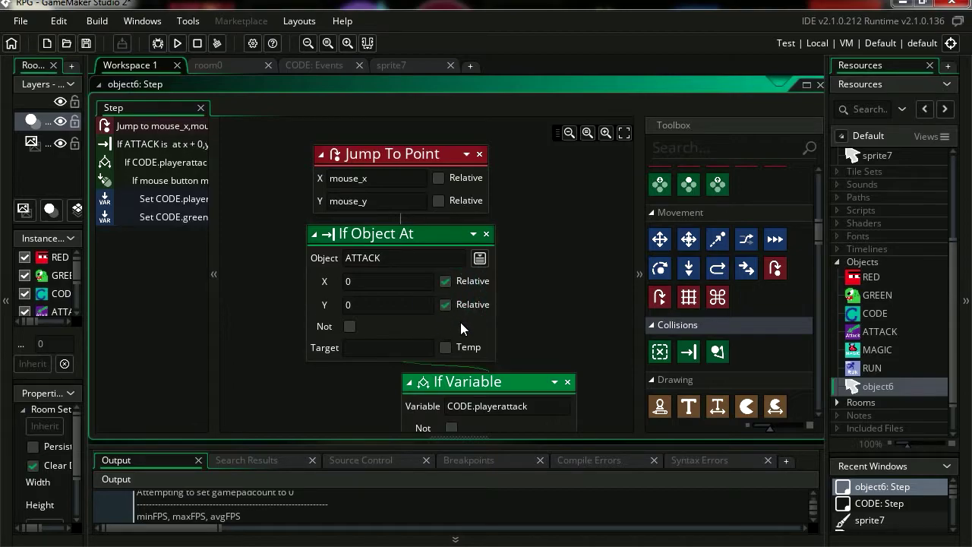
- Run the game and try attacking at several spots away from the Attack button
click(176, 44)
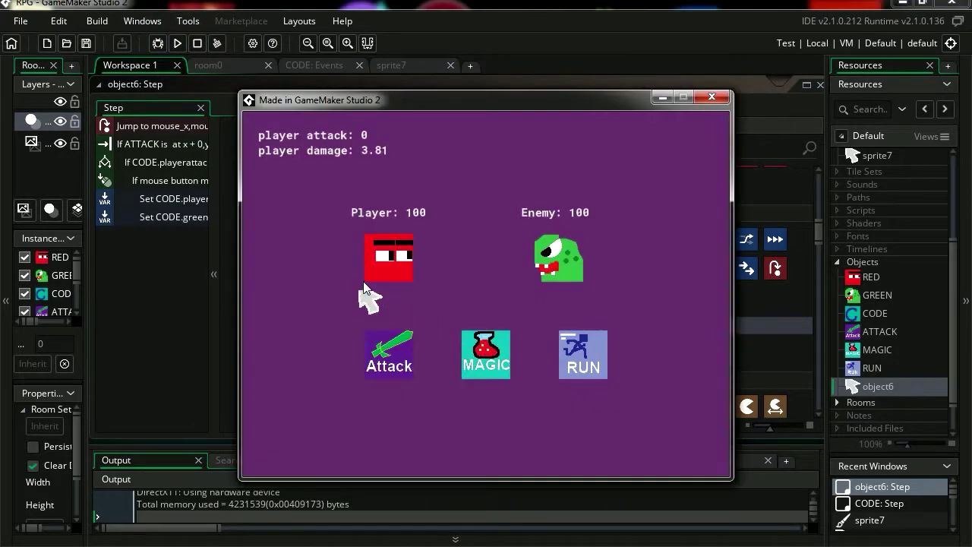
click(524, 269)
click(462, 286)
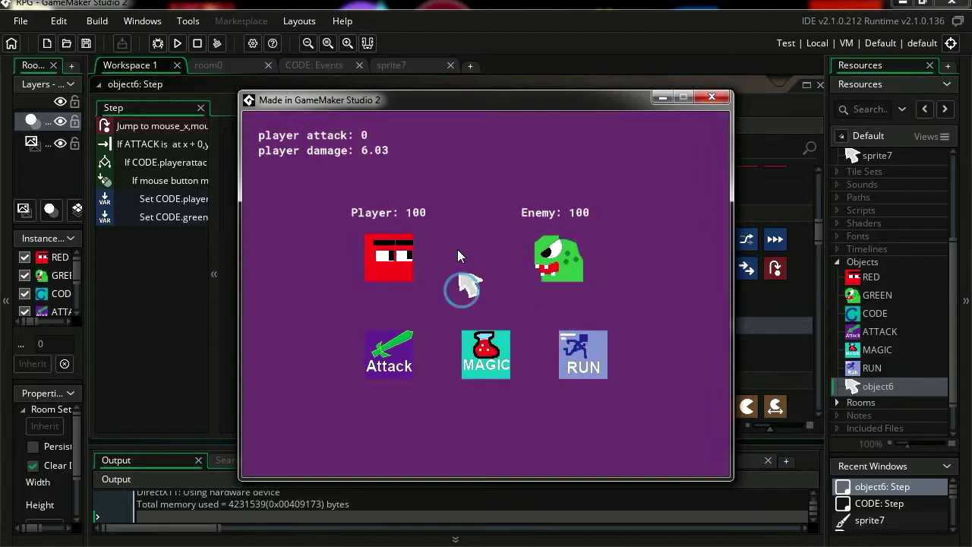
click(445, 290)
click(310, 262)
click(291, 339)
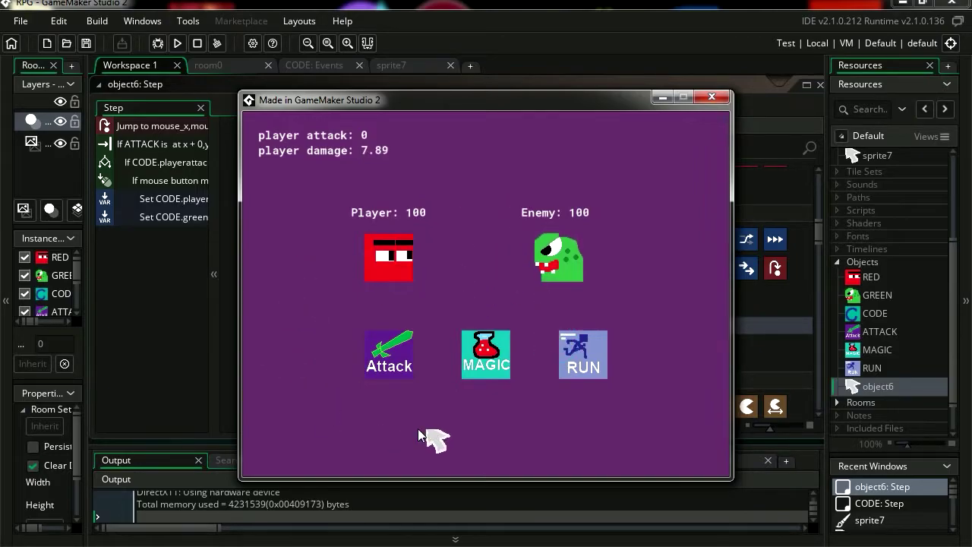
- Attack the enemy repeatedly with the Attack button to test the collision check
click(394, 365)
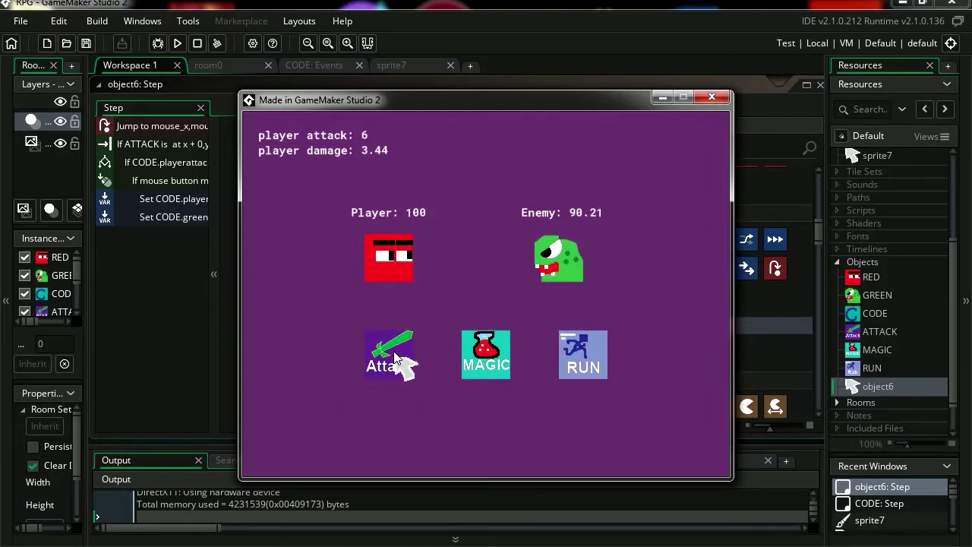
click(392, 364)
click(391, 363)
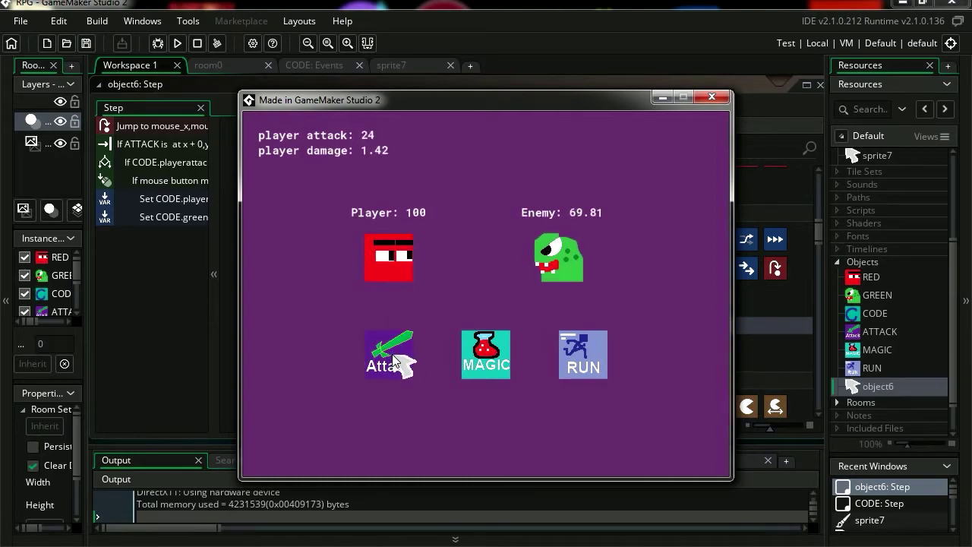
click(393, 363)
click(396, 368)
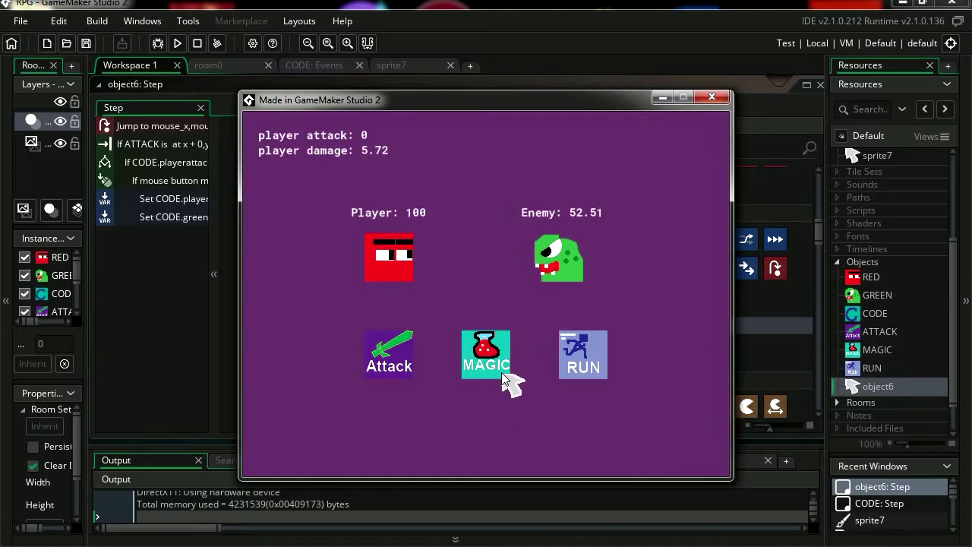